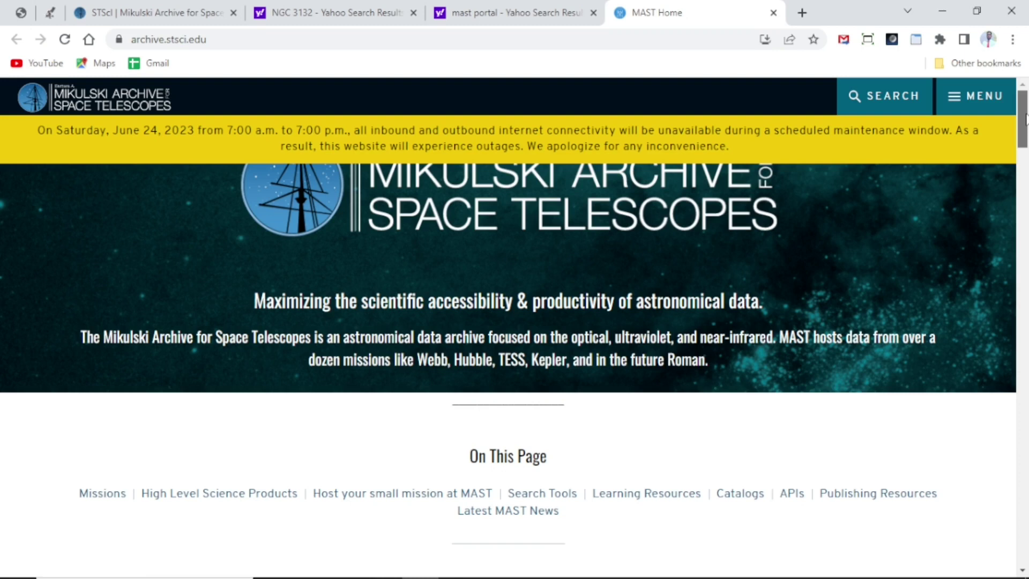
- Open the MAST Portal from the MAST home page's search tools and start an Advanced Search
drag(1025, 119, 1026, 162)
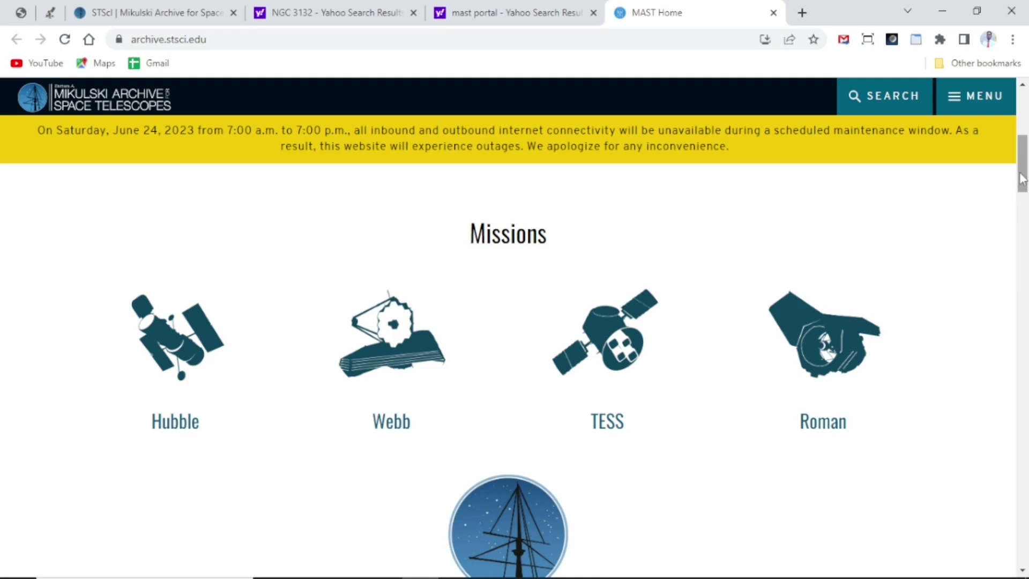
drag(1024, 177, 1025, 193)
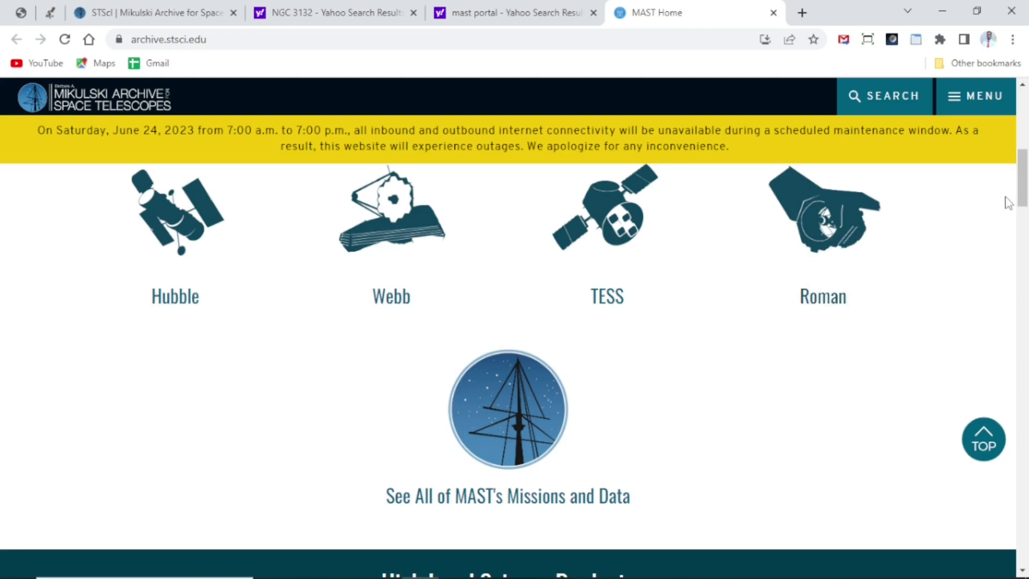
drag(1026, 185, 1026, 180)
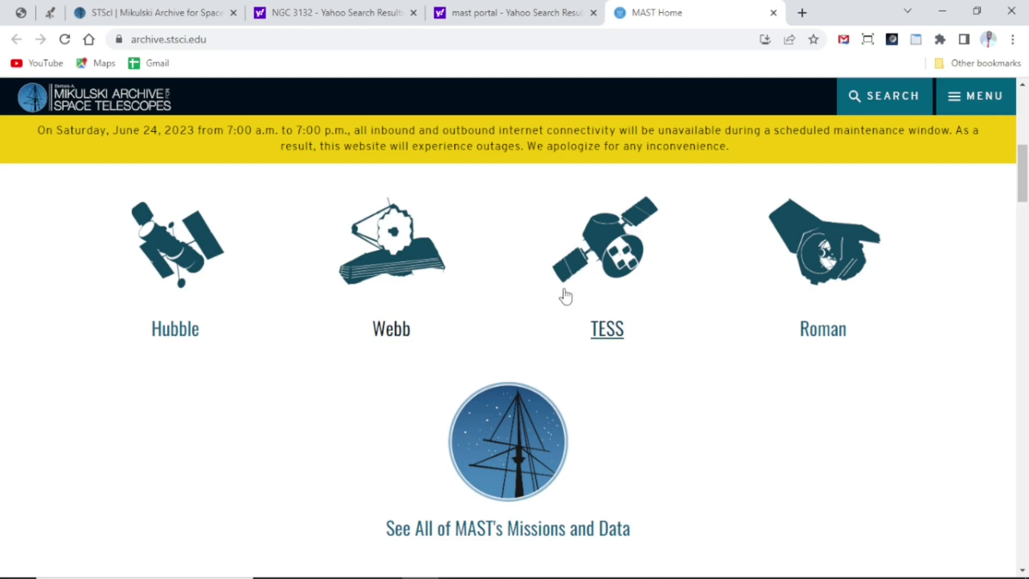
drag(1026, 182, 1026, 271)
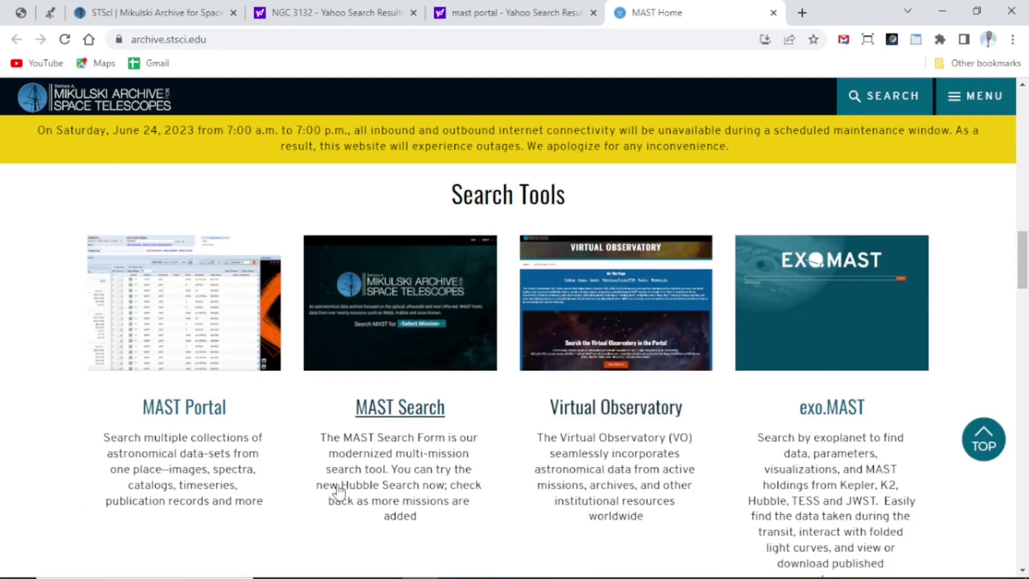
click(197, 421)
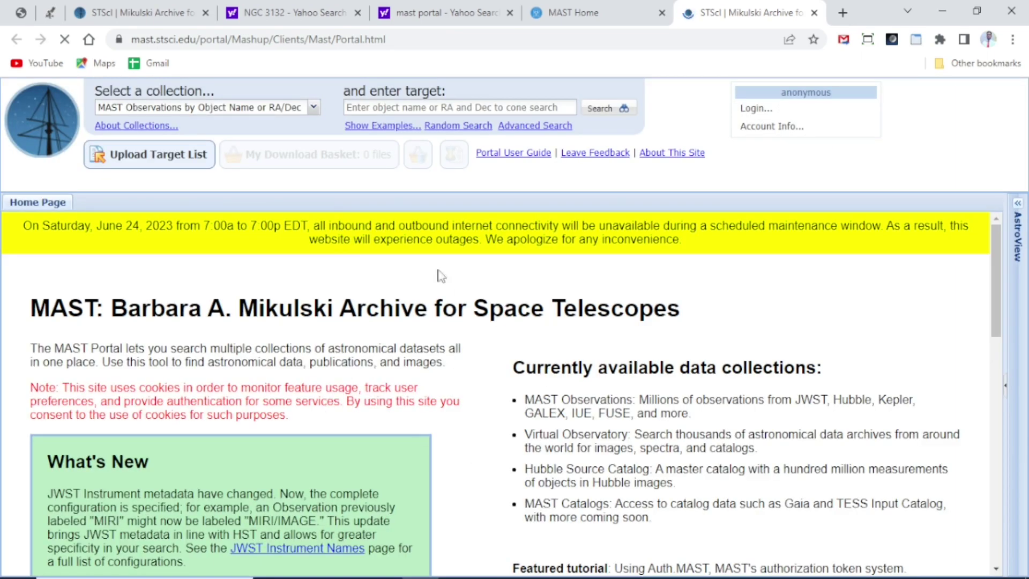
click(533, 126)
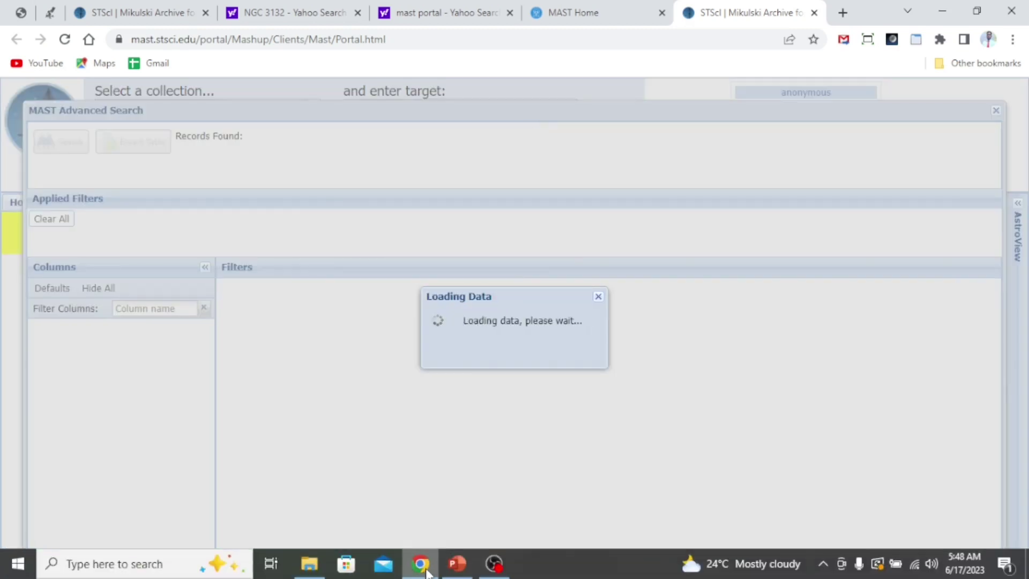
- Switch to the Astrophotography presentation in PowerPoint to review the JWST Data slide's targets and instrument
mouse_move(456, 563)
click(451, 537)
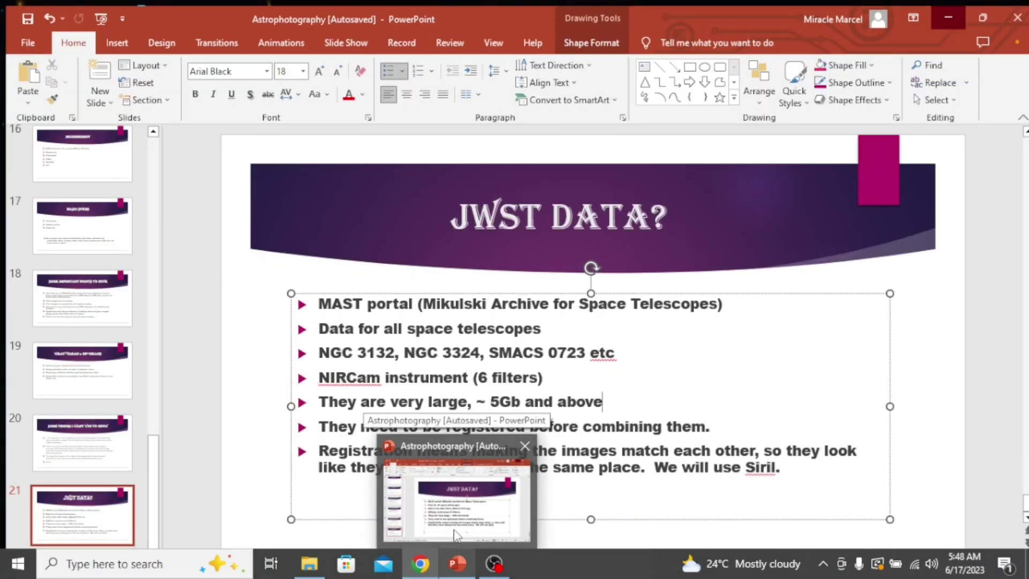
click(454, 535)
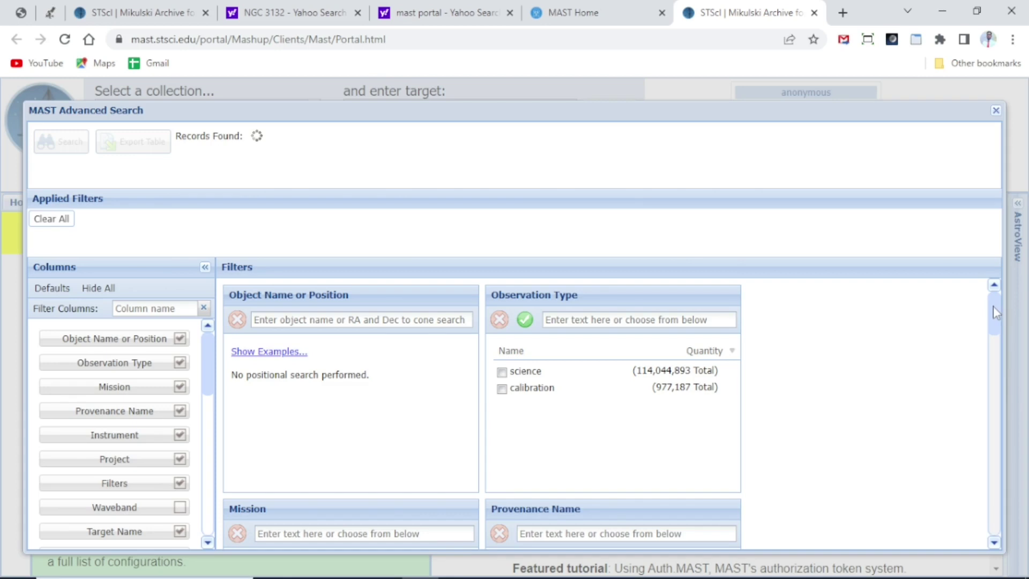
- Look through the available filters and columns in the Advanced Search and hide the Observation Type filter
drag(992, 307, 995, 297)
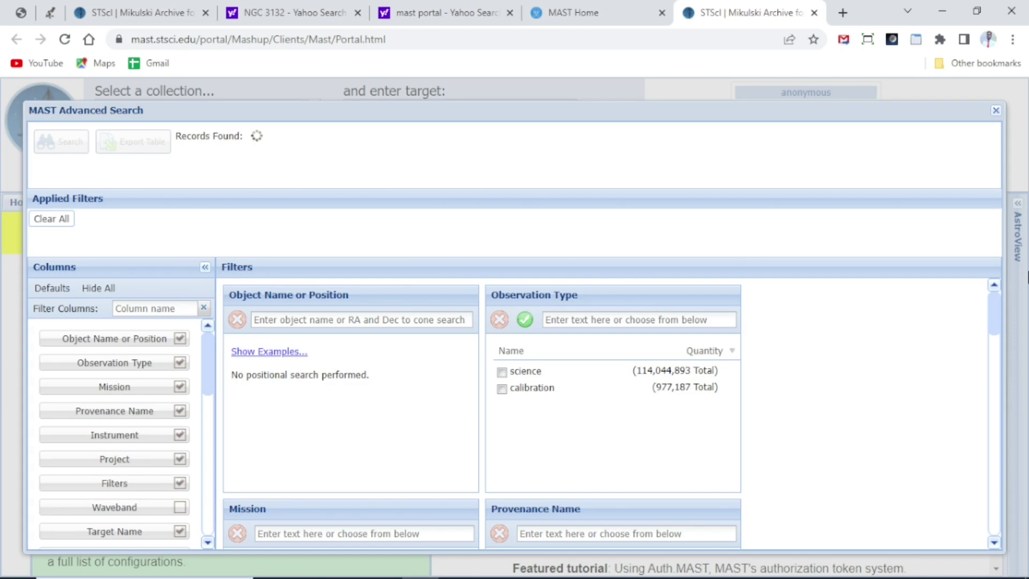
drag(989, 301, 1027, 513)
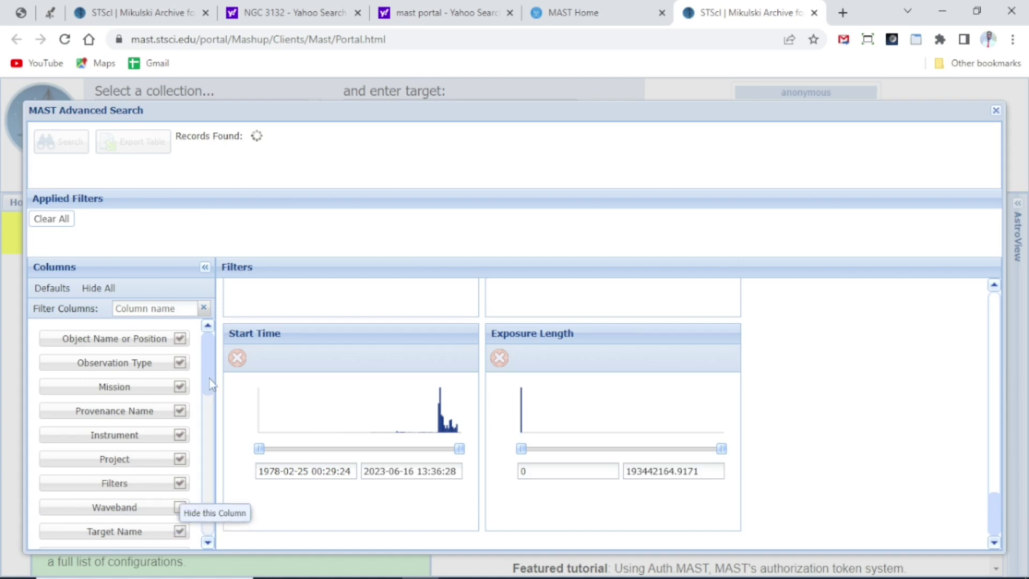
drag(206, 377, 222, 537)
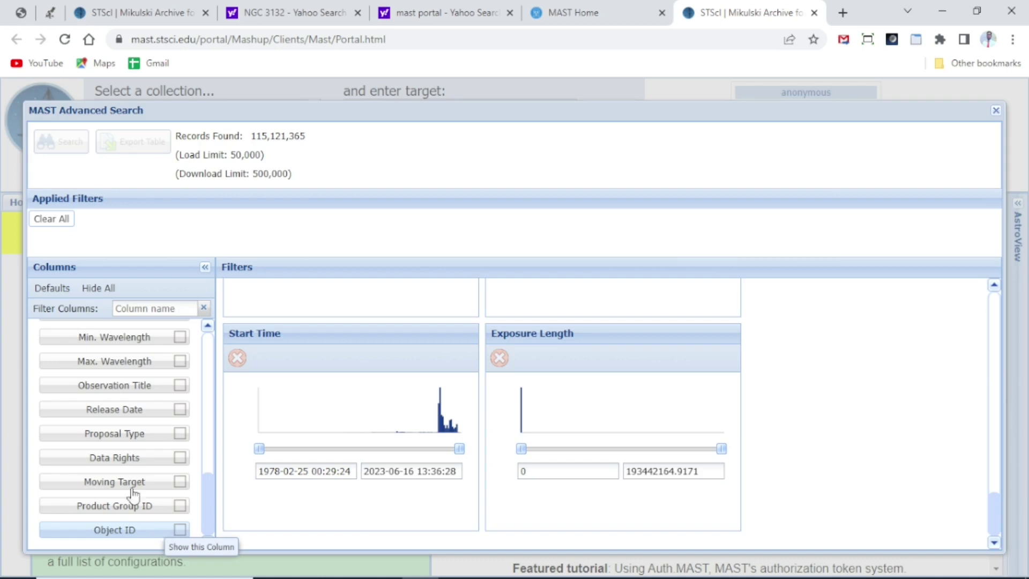
drag(209, 509, 224, 327)
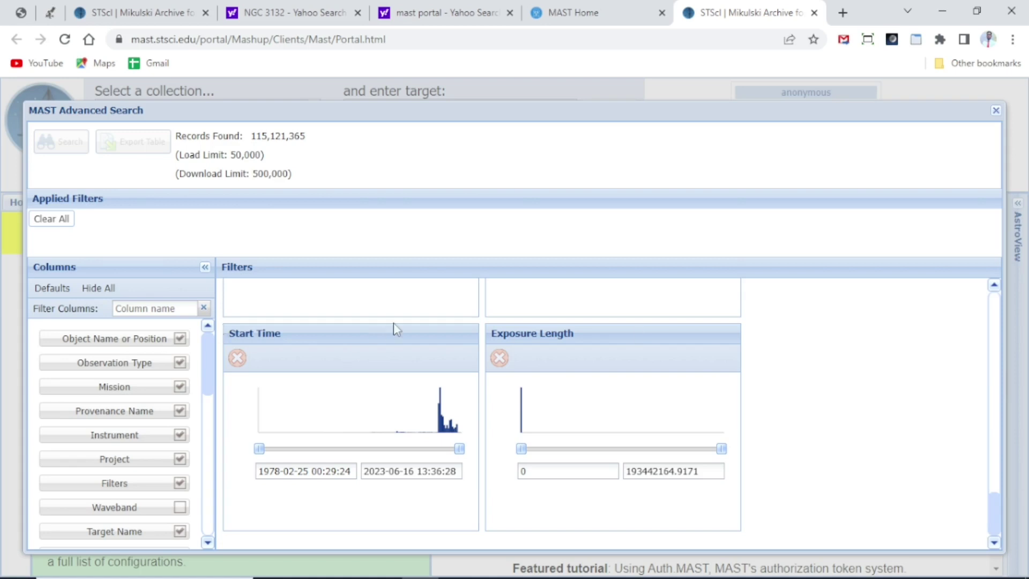
drag(995, 526, 1012, 291)
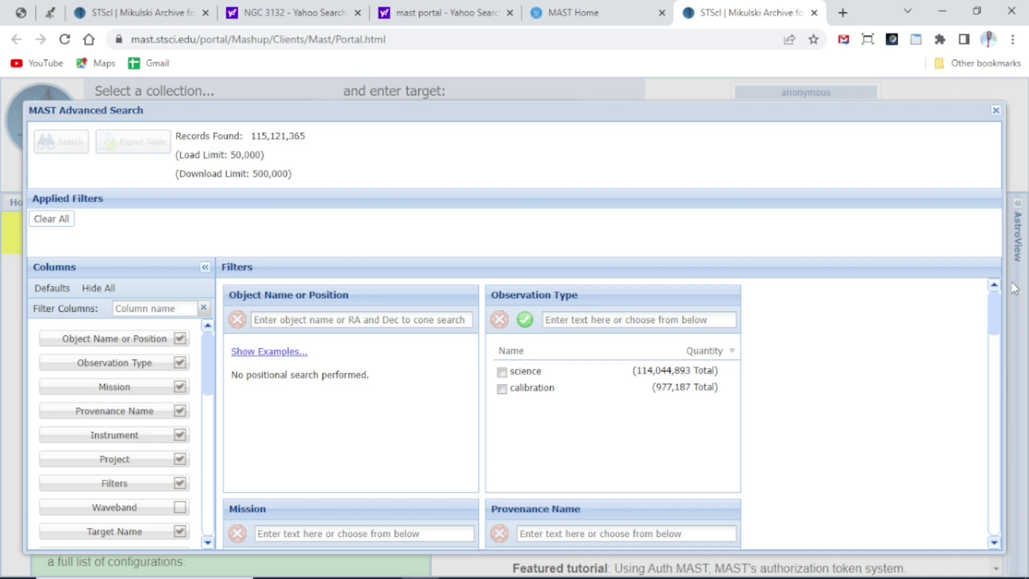
click(180, 364)
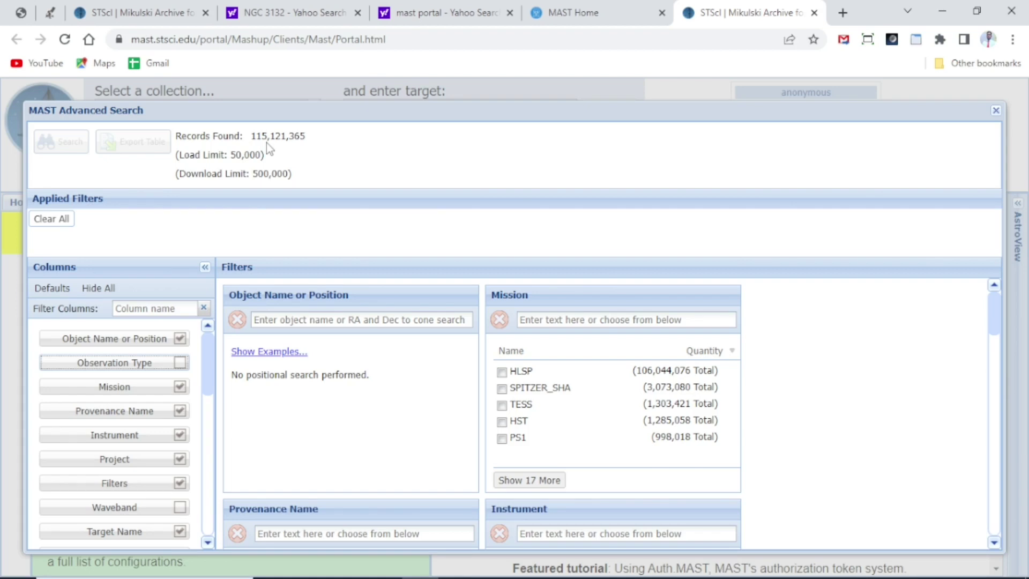
- Filter the observations by the object name MGC 3132
click(293, 320)
text(MGC)
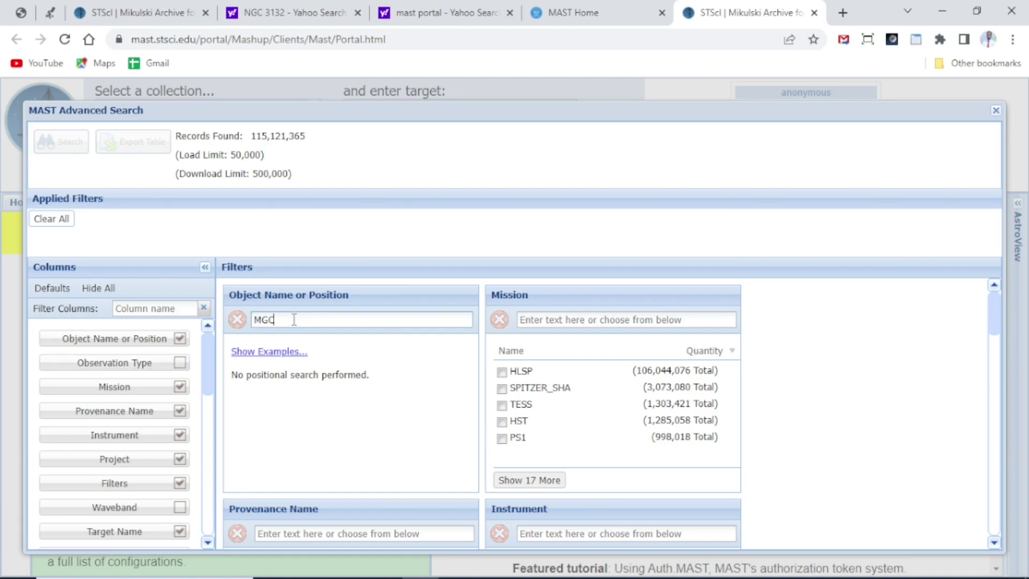
text( 3132)
key(Return)
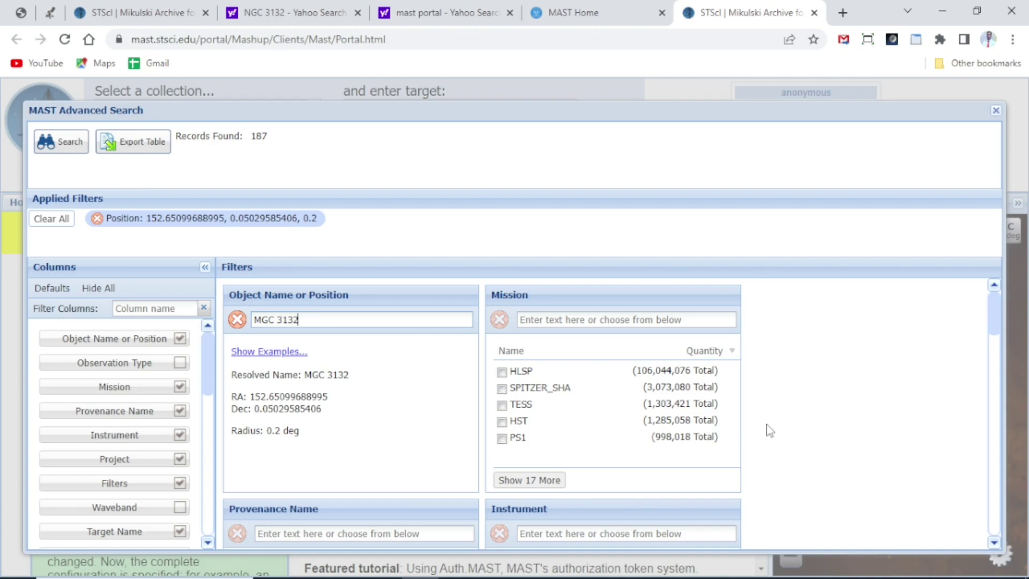
- Expand the full list of missions and restrict the search to JWST
click(551, 485)
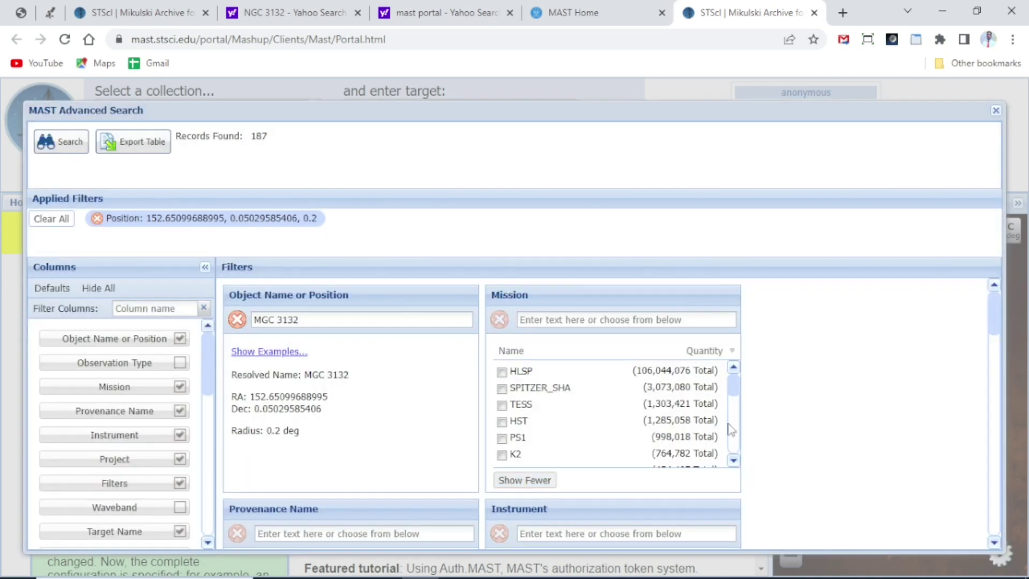
click(734, 459)
click(733, 460)
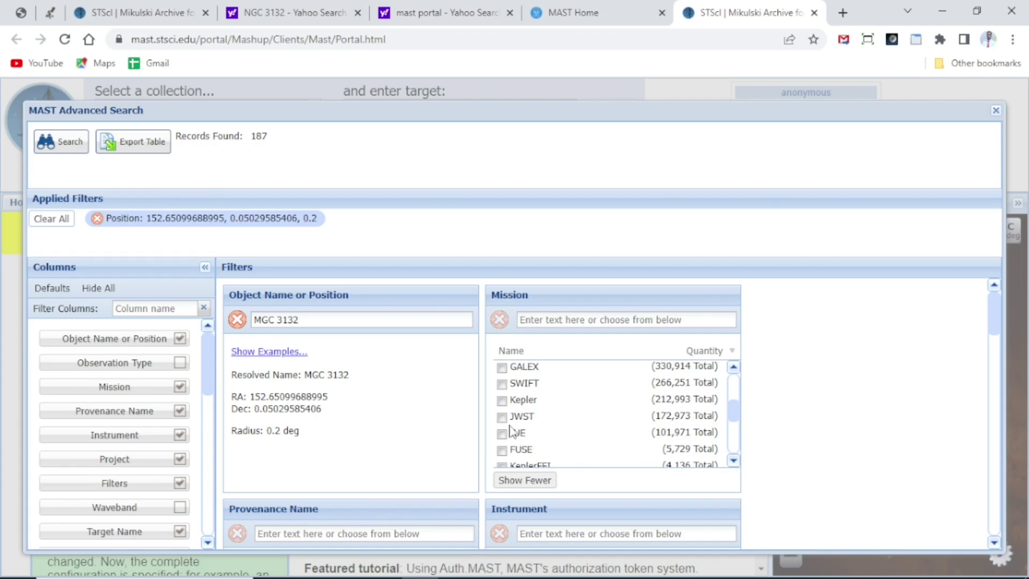
click(502, 417)
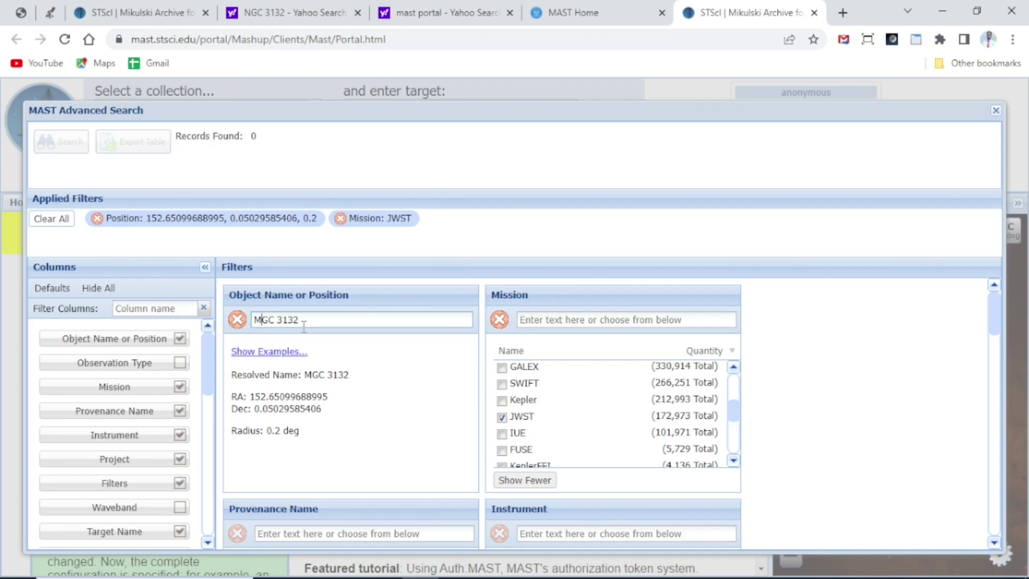
- Remove the applied position filter and filter by the object name NGC 3132 instead
key(Home)
key(Delete)
text(N)
click(100, 218)
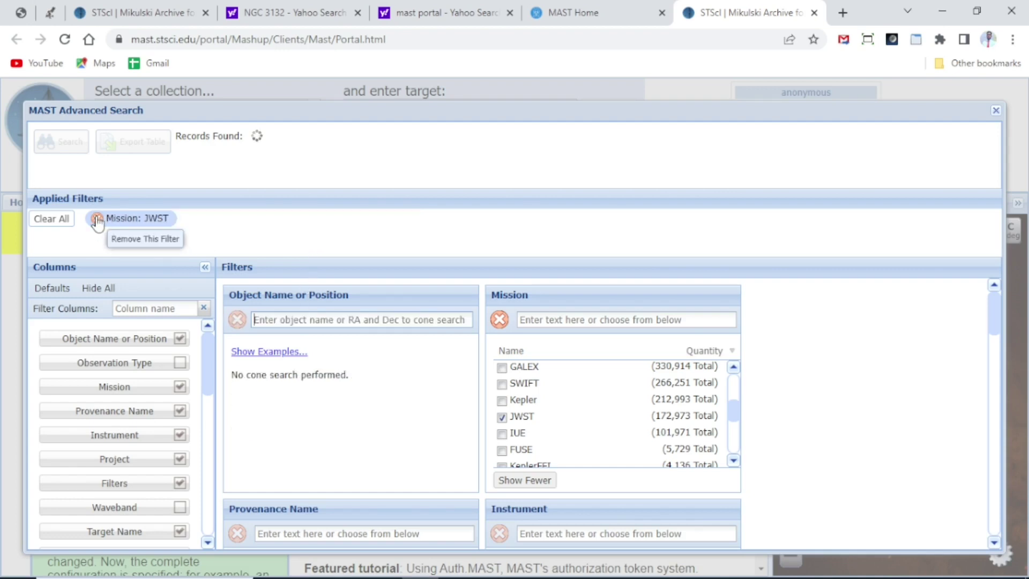
click(317, 321)
text(NGC)
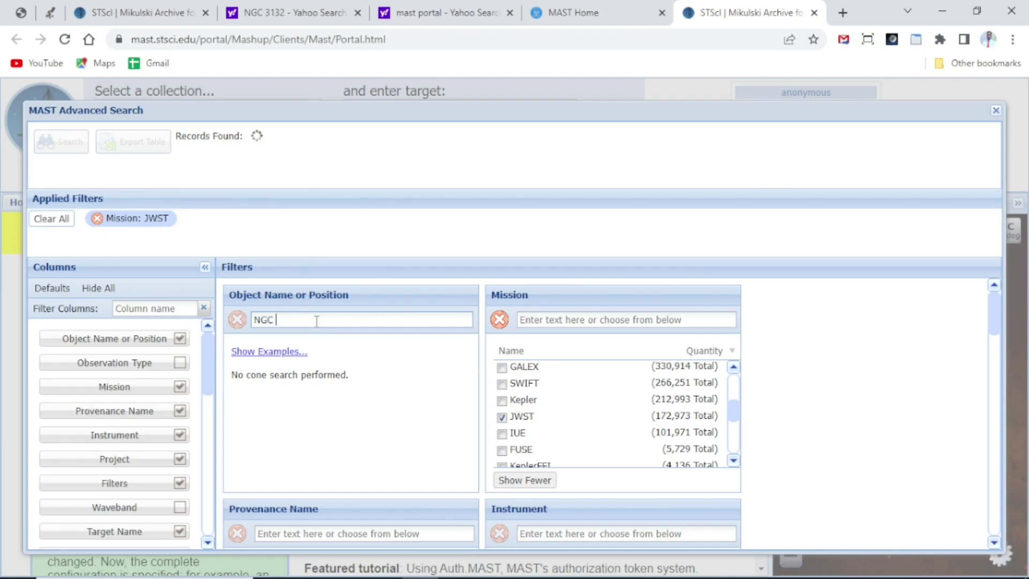
text( 3132)
key(Return)
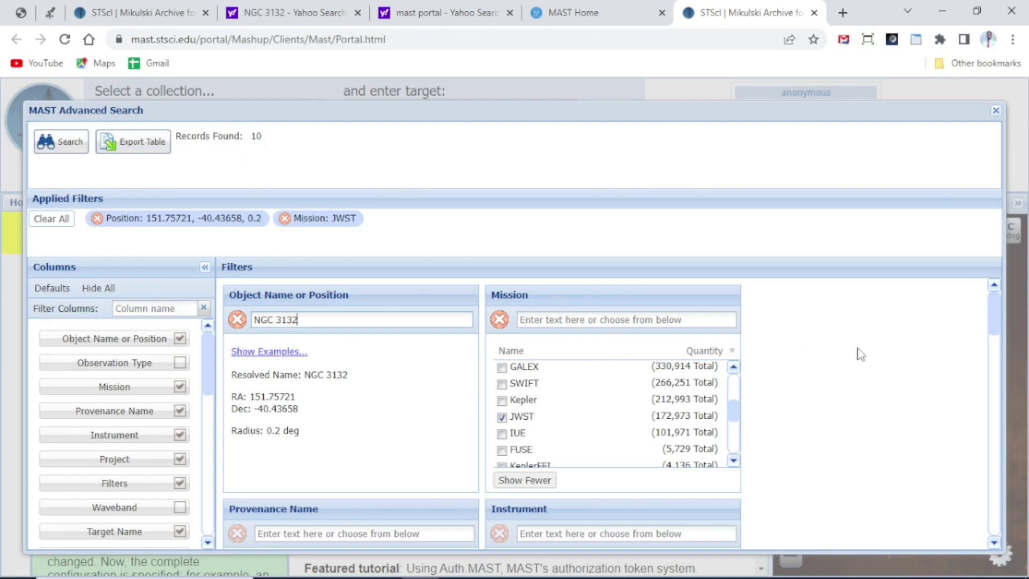
- Expand the instrument list, restrict it to NIRCAM/IMAGE, and run the advanced search
drag(997, 309, 1017, 345)
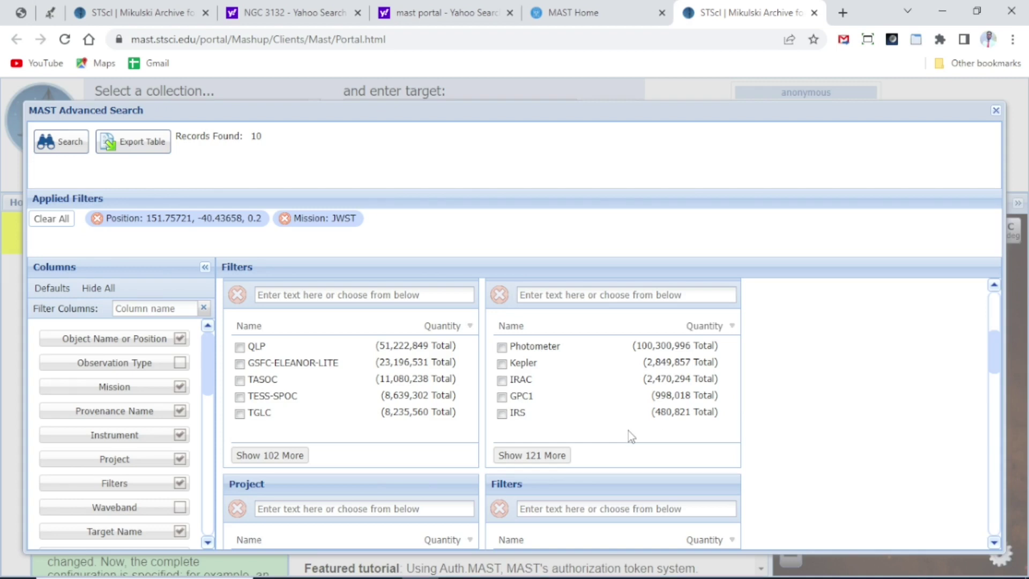
click(564, 457)
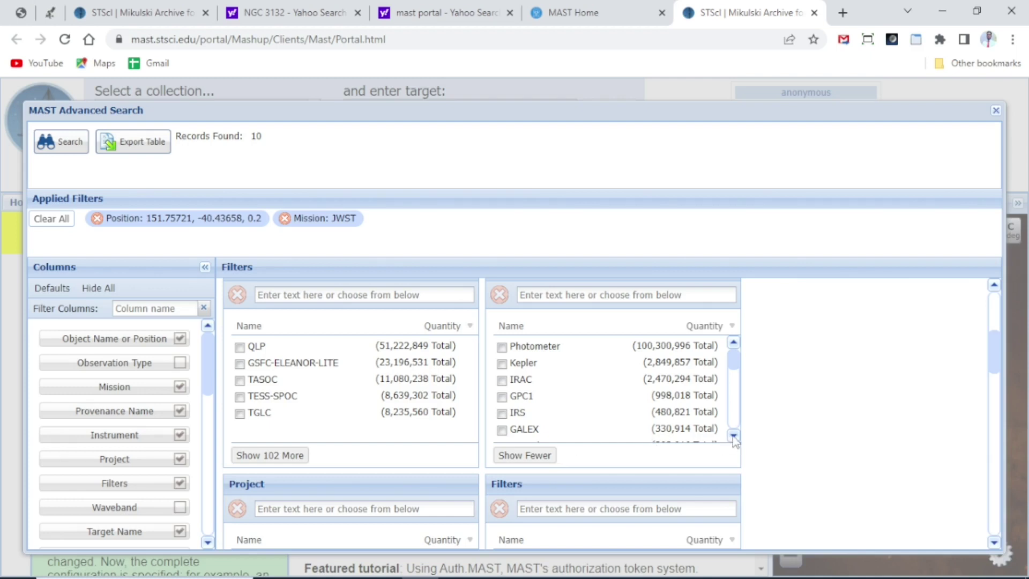
scroll(733, 437, down, 2)
scroll(733, 437, down, 4)
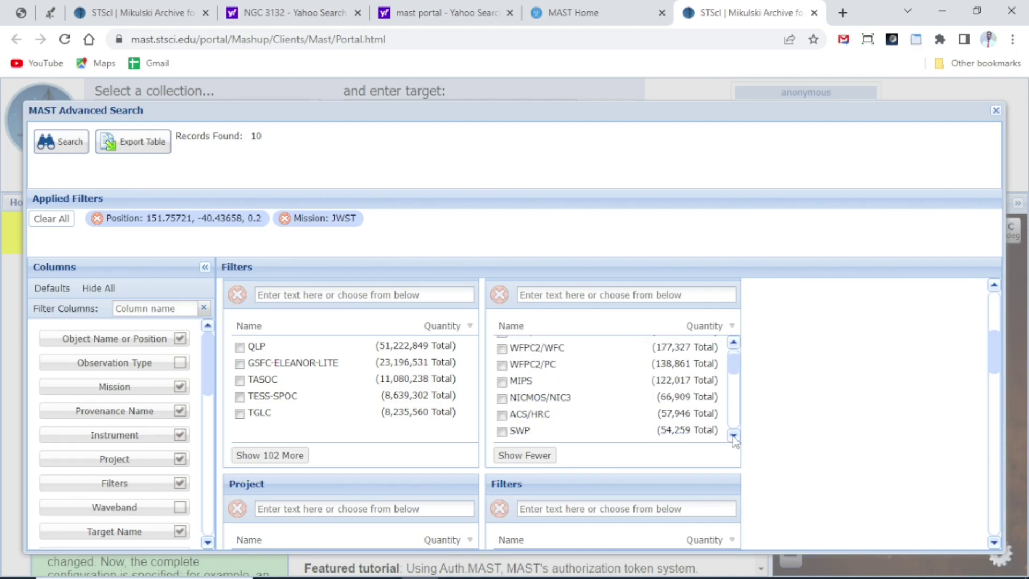
scroll(733, 437, down, 1)
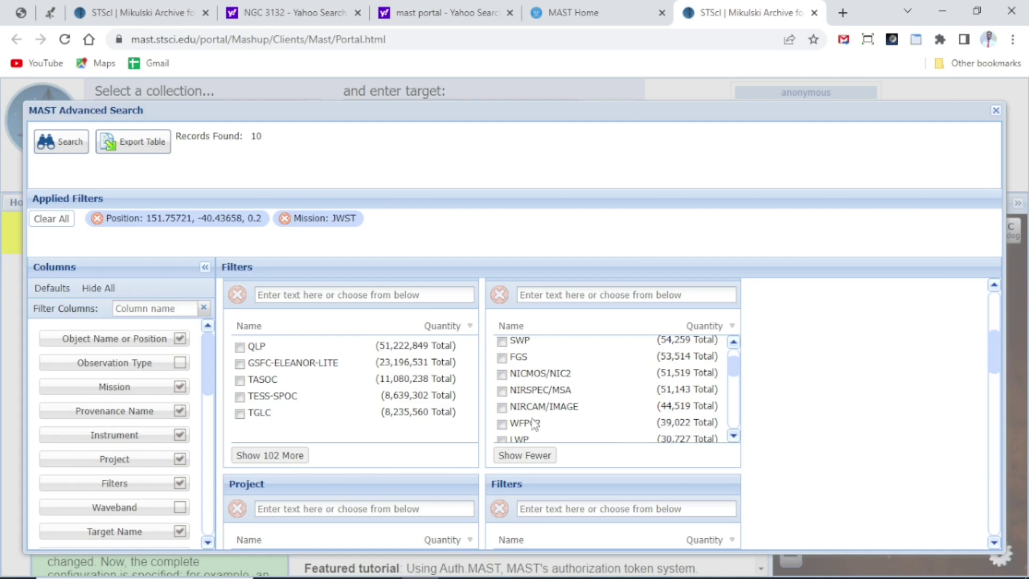
click(502, 407)
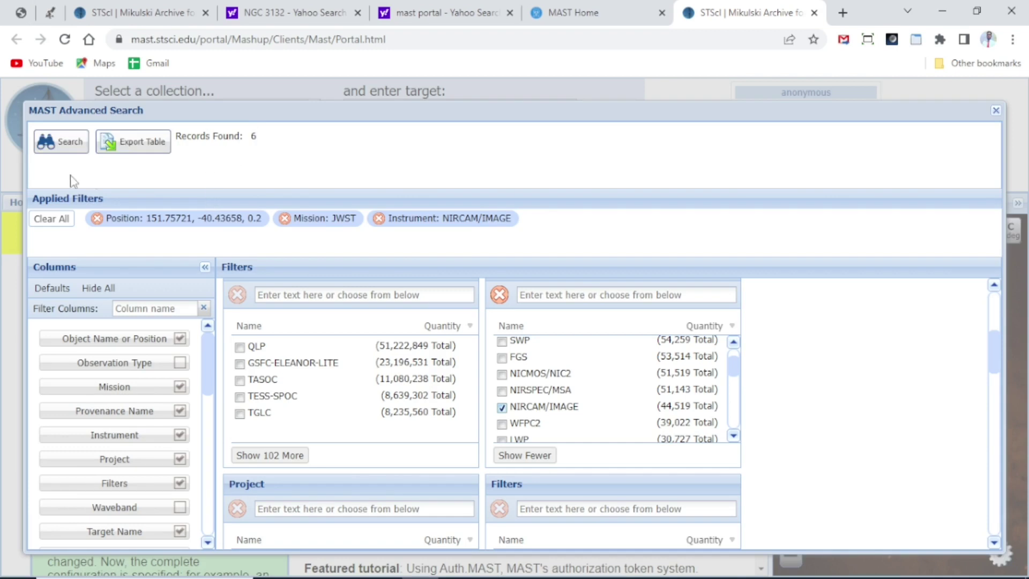
click(69, 152)
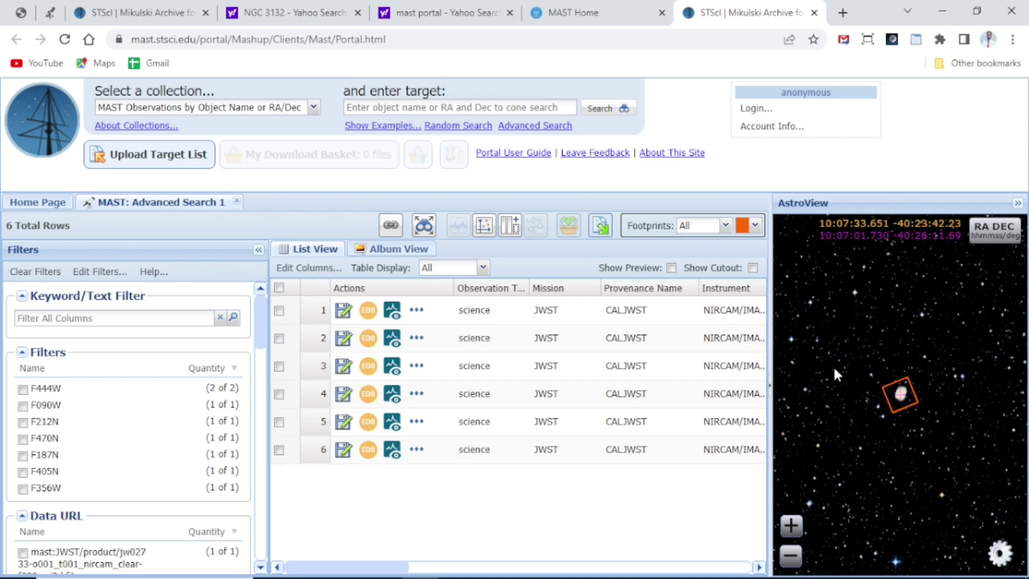
- Change the color of the observation footprints on the sky view to white
click(756, 231)
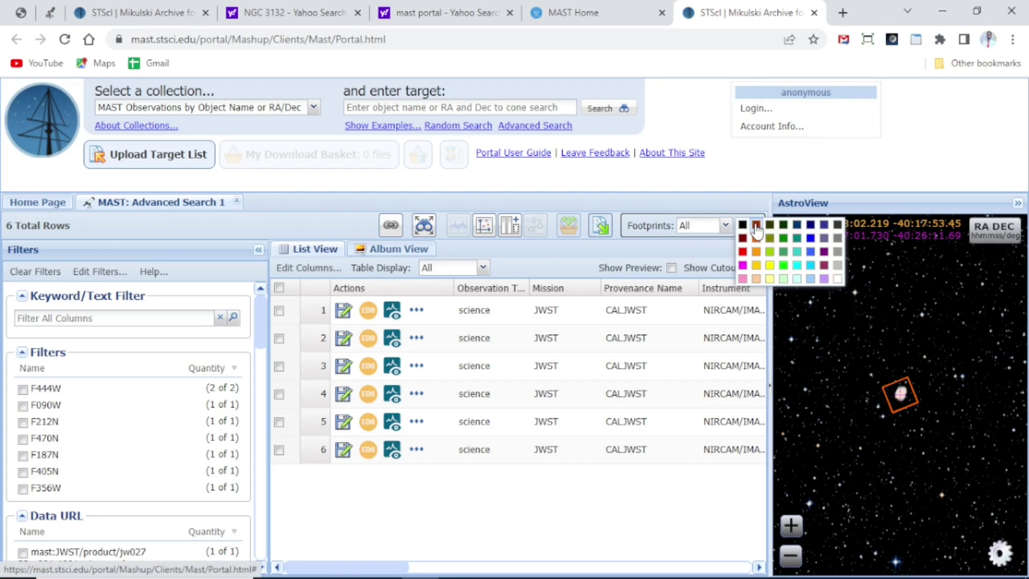
click(837, 278)
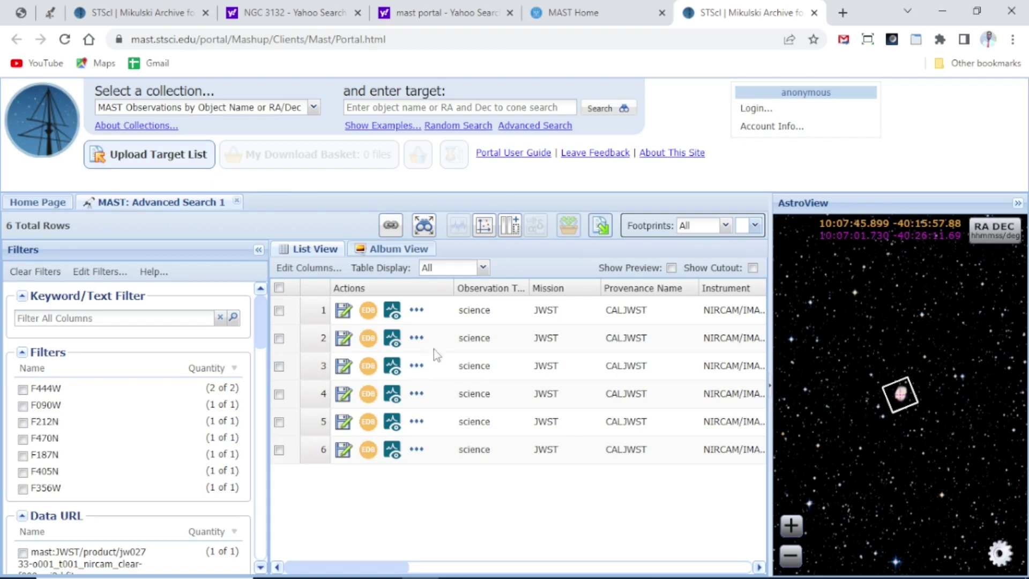
- Sort the results by the Filters column in ascending order and display them in Album View
drag(367, 568, 451, 571)
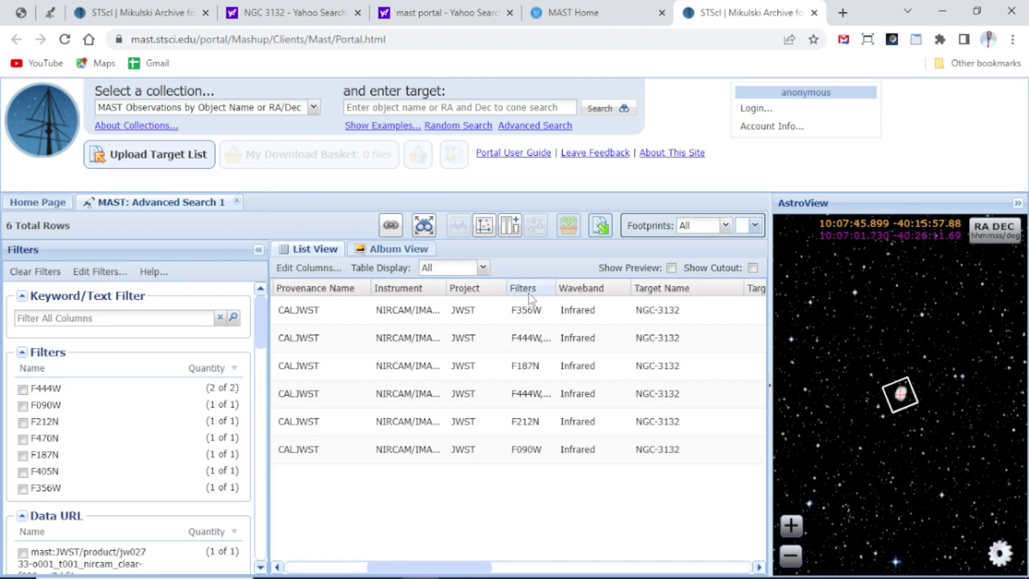
mouse_move(528, 294)
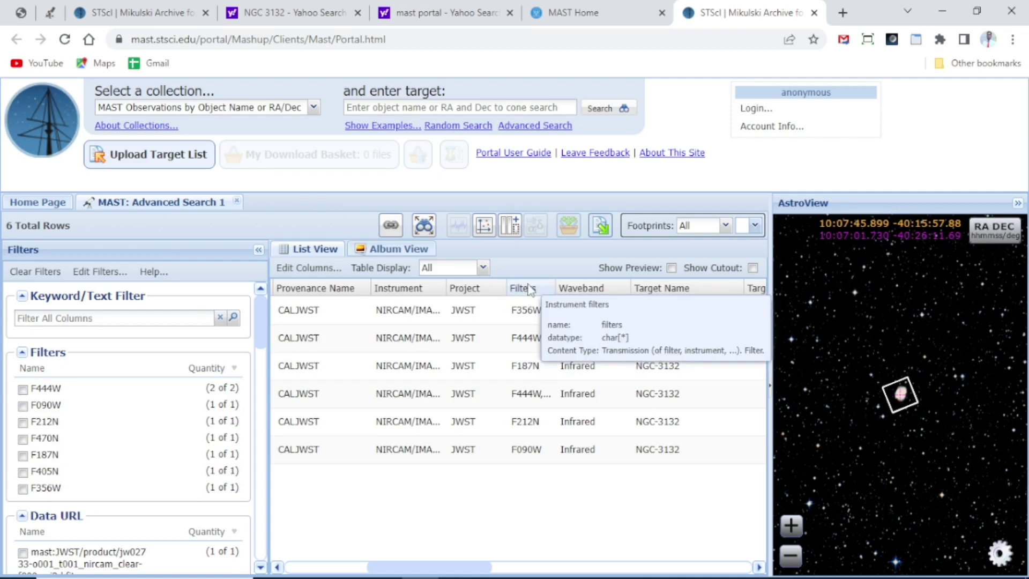
click(528, 290)
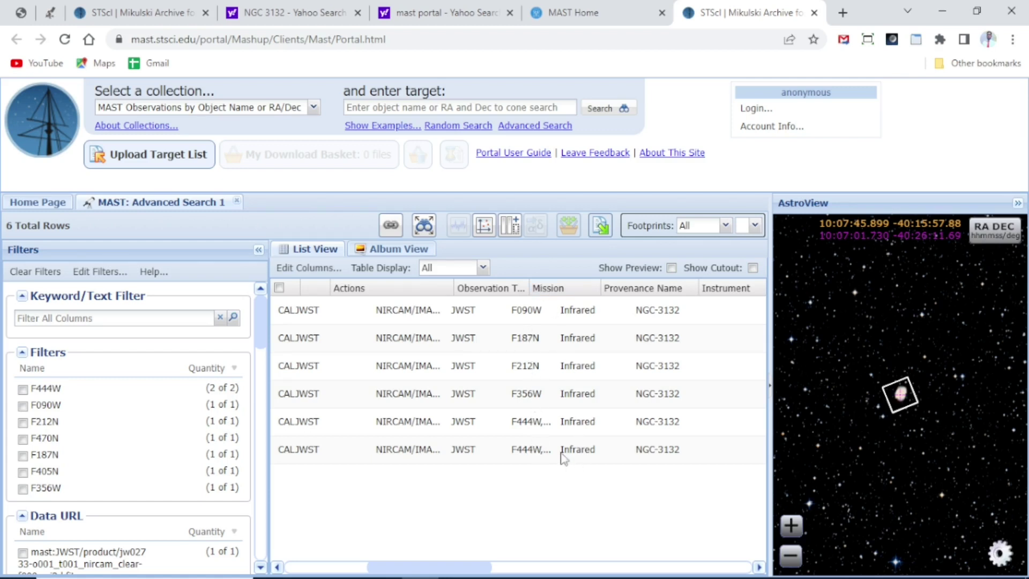
drag(429, 567, 375, 568)
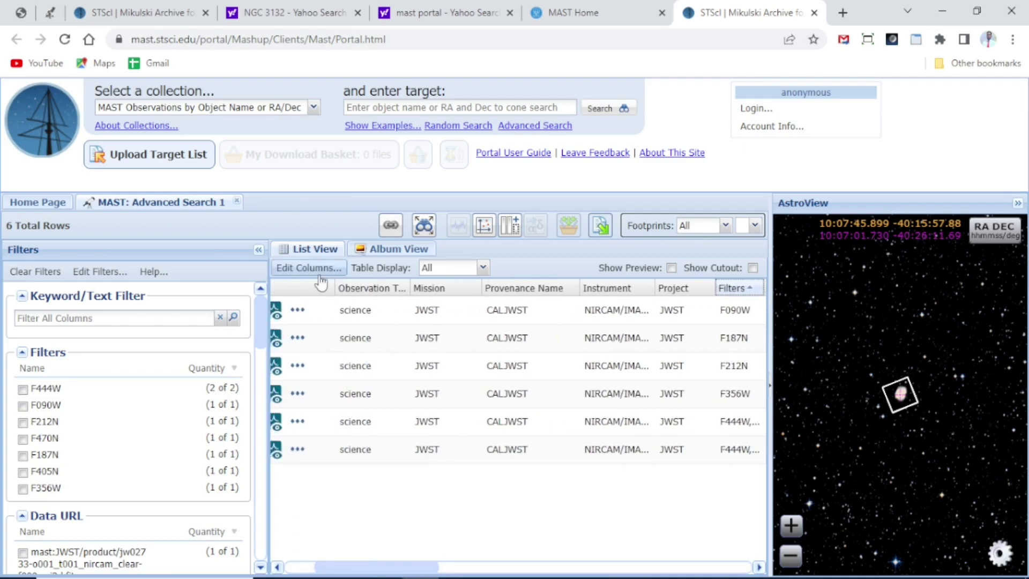
click(384, 253)
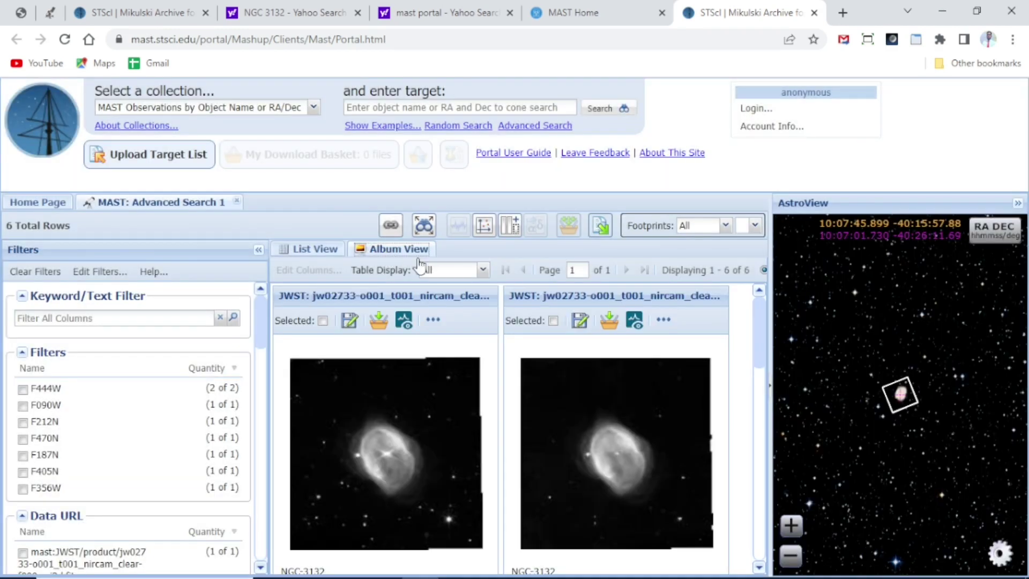
- Look through the album previews of the NGC 3132 observations down to the last row and return to List View
drag(761, 347, 798, 520)
scroll(802, 526, up, 5)
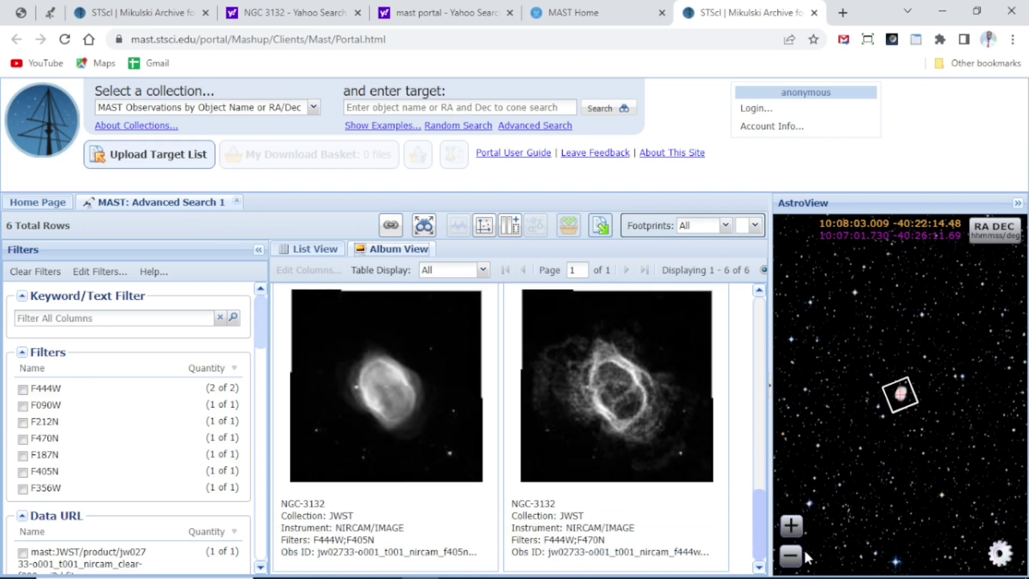
drag(785, 434, 775, 323)
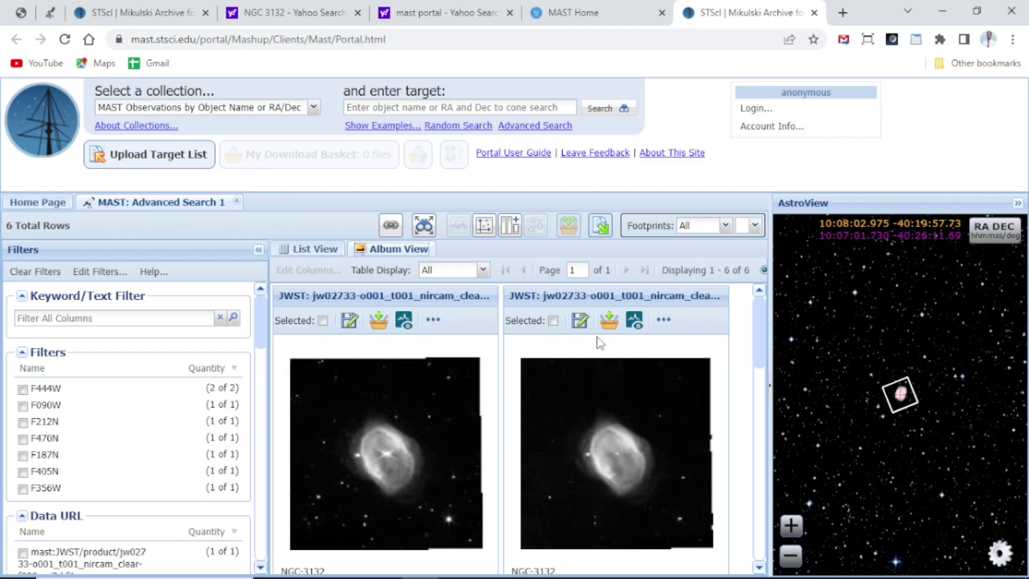
click(324, 255)
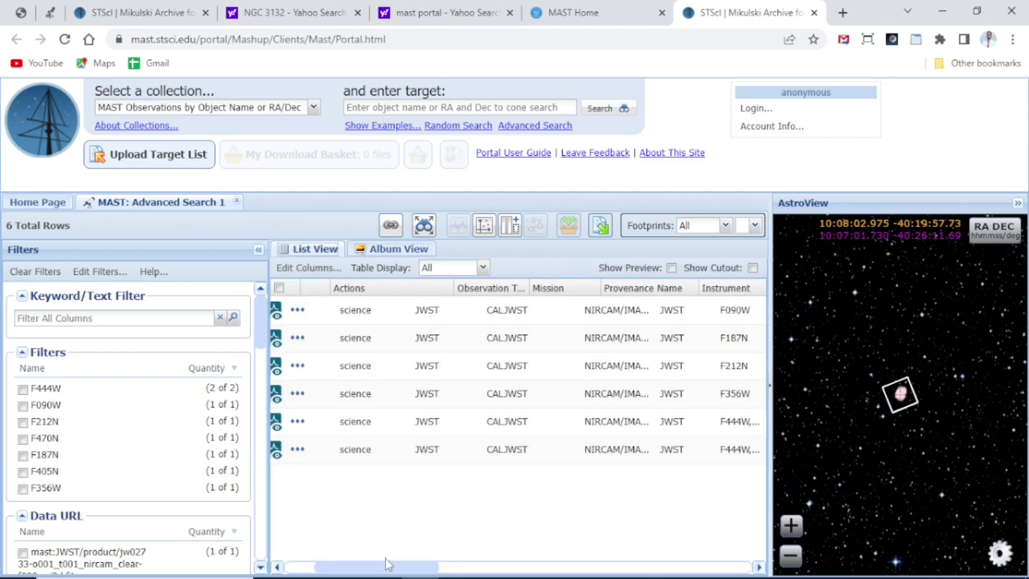
- Select all NGC 3132 observations in the results list and add them to the download basket
drag(389, 567, 338, 559)
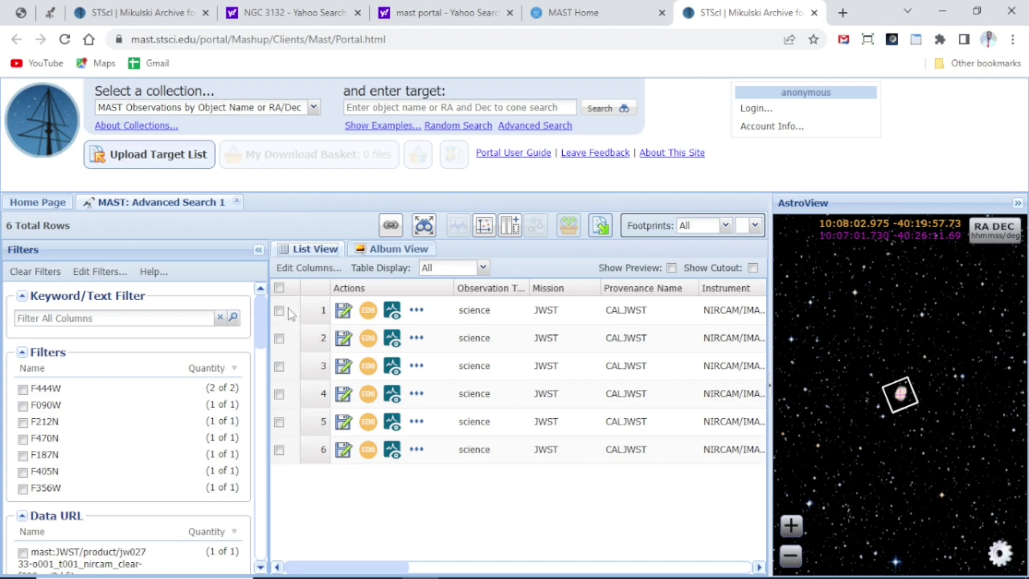
click(279, 287)
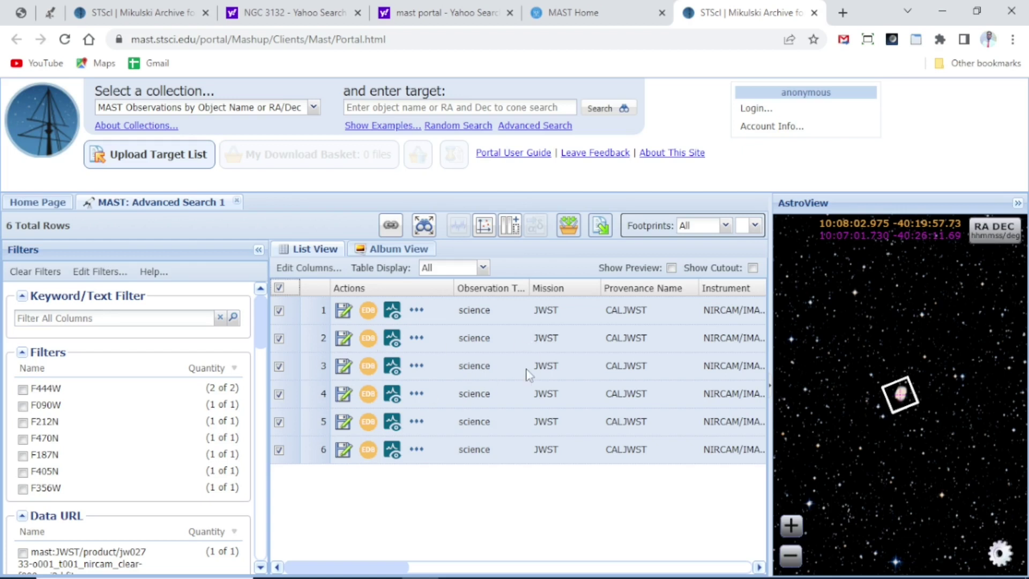
click(568, 232)
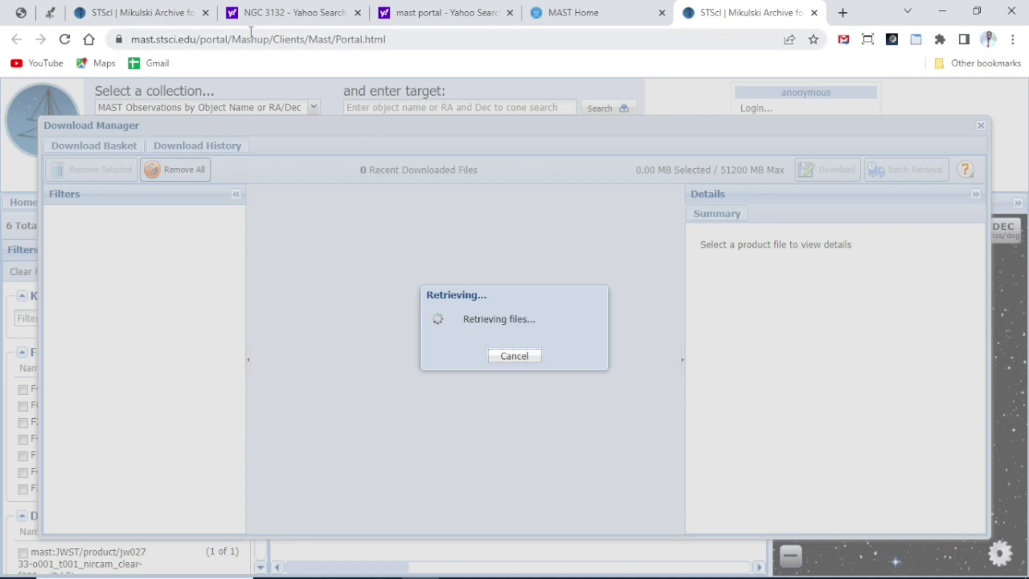
- Switch to the portal page with the loaded download basket and restrict its files to the fits extension and SCIENCE category
click(171, 8)
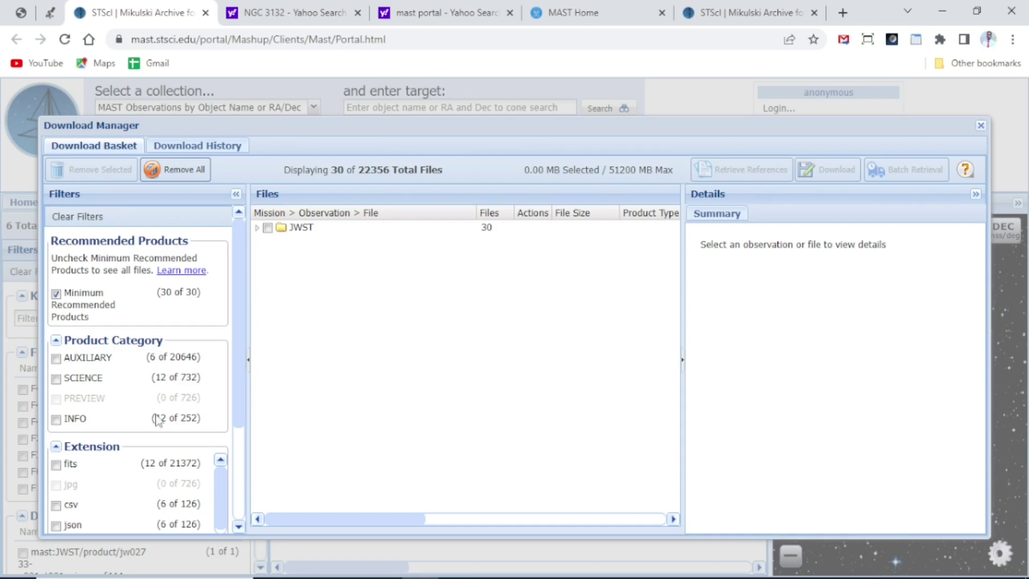
click(56, 465)
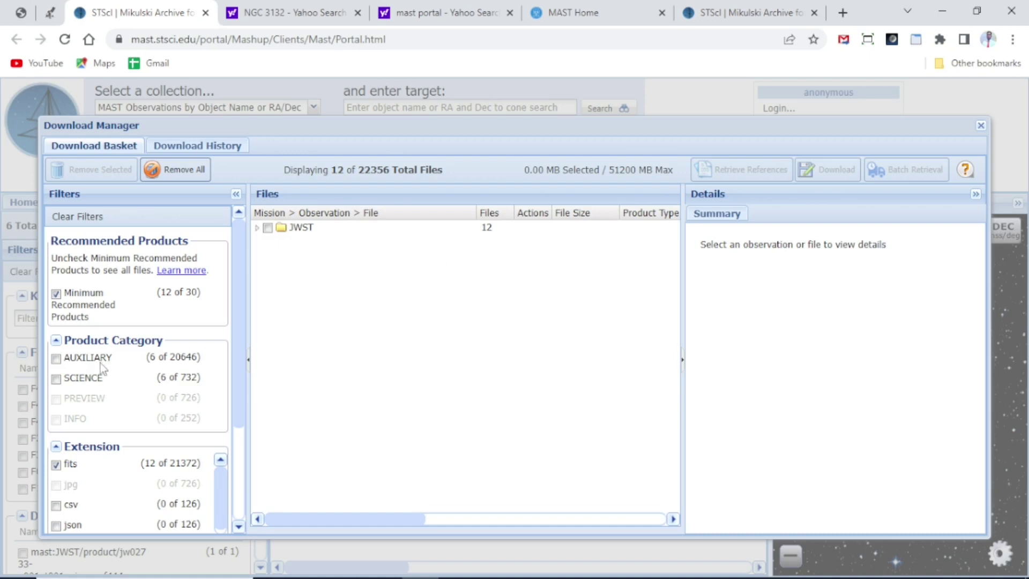
click(57, 380)
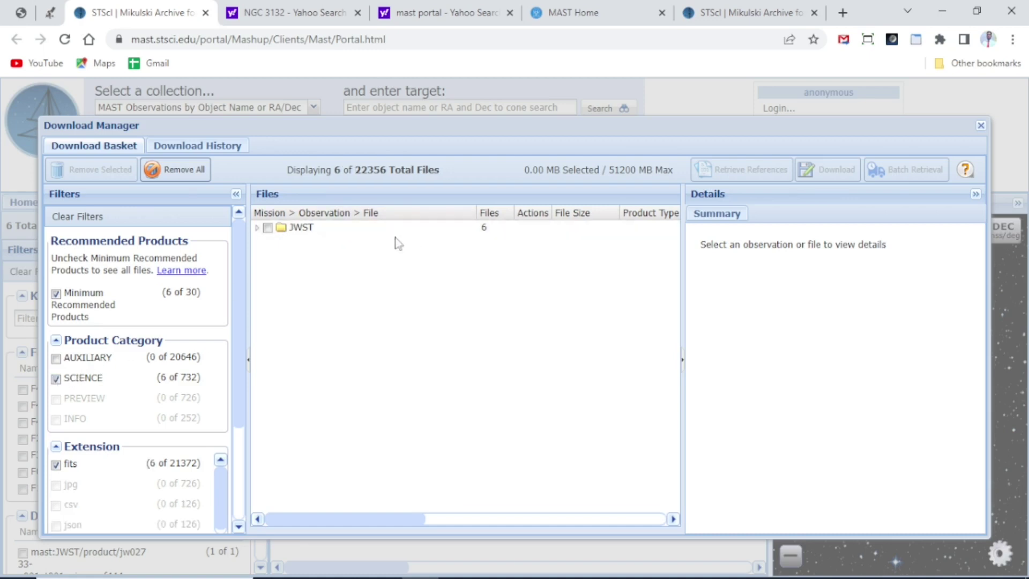
- Expand the JWST folder and each NIRCam observation folder inside it to examine the individual image files and their details
double_click(376, 227)
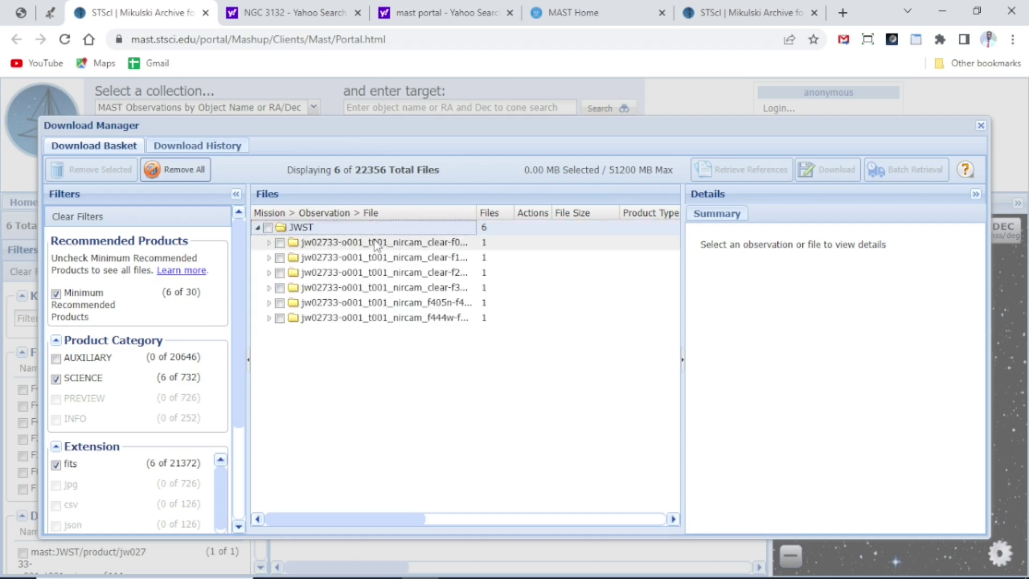
click(376, 244)
double_click(377, 243)
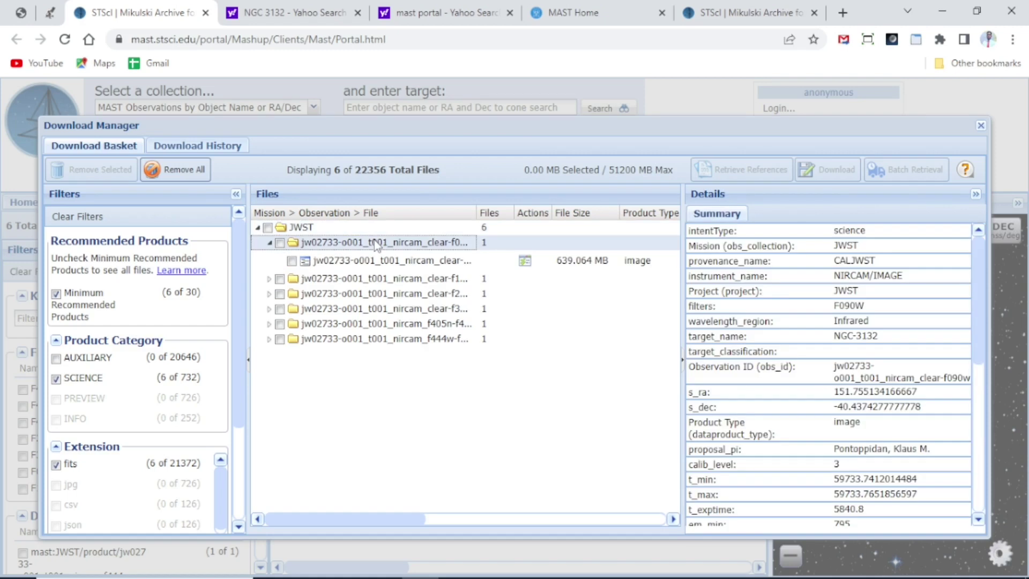
double_click(396, 278)
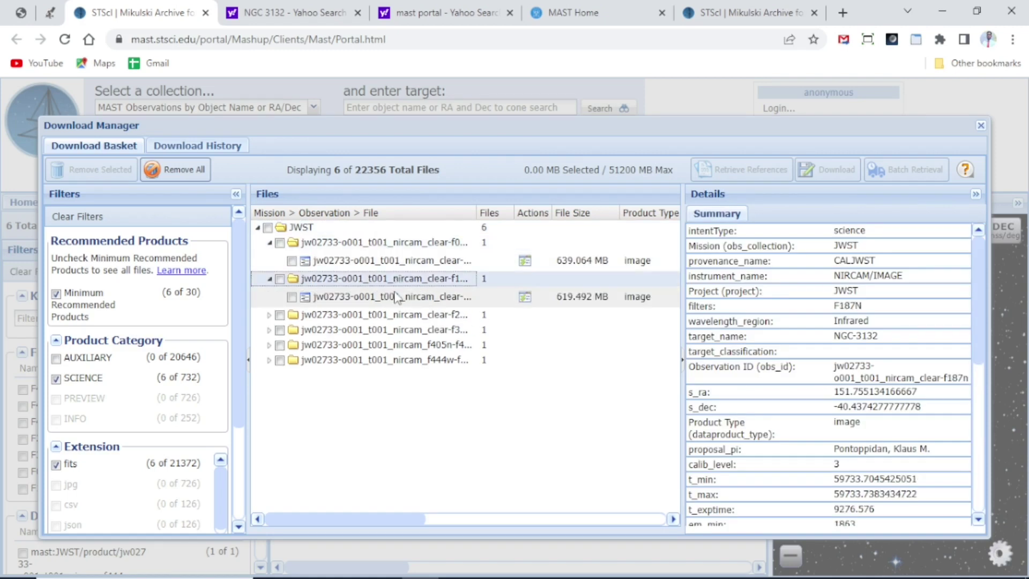
double_click(397, 315)
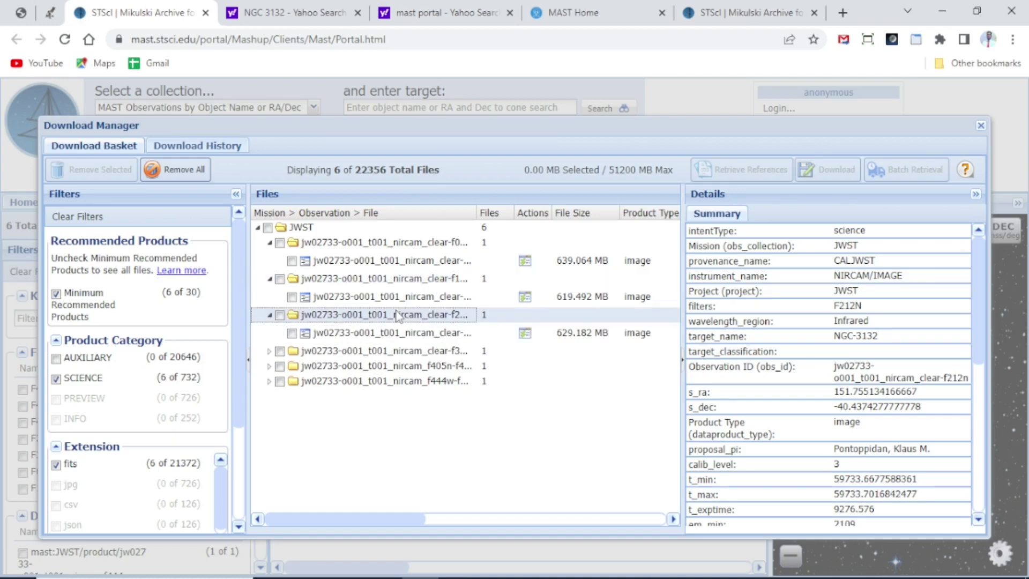
double_click(403, 355)
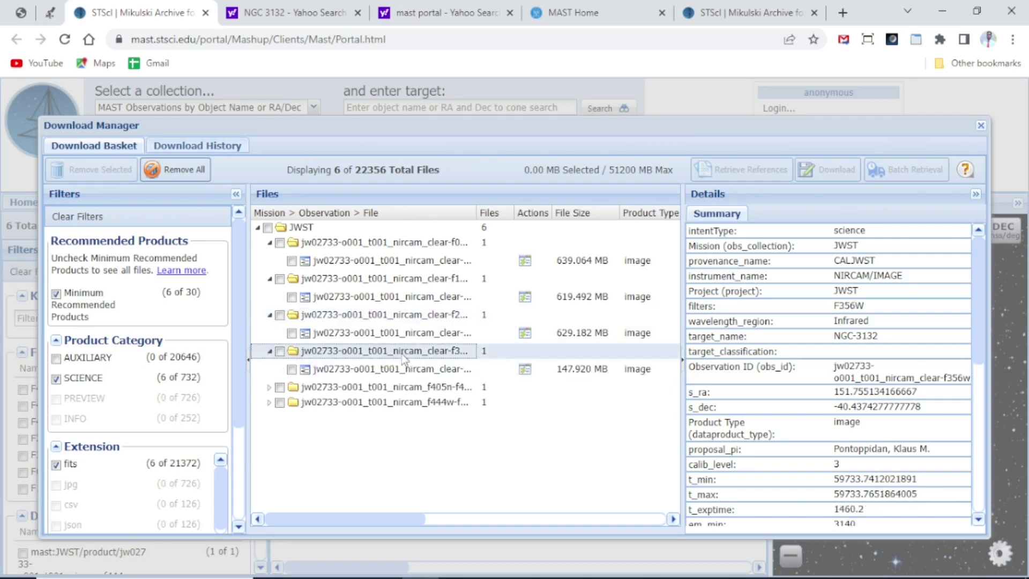
double_click(407, 390)
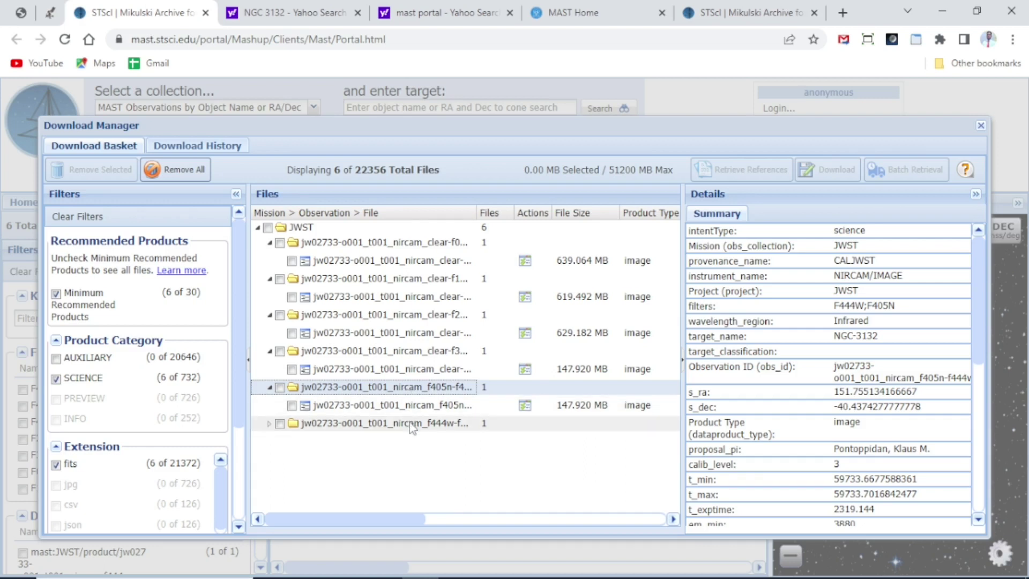
double_click(412, 424)
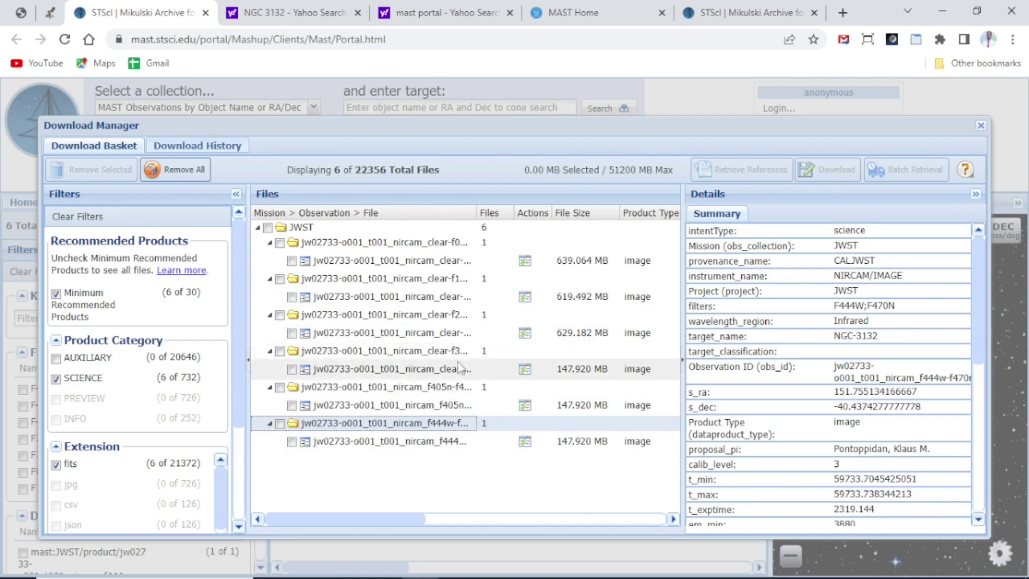
- Select all files under the JWST folder and open the download options for them
click(268, 227)
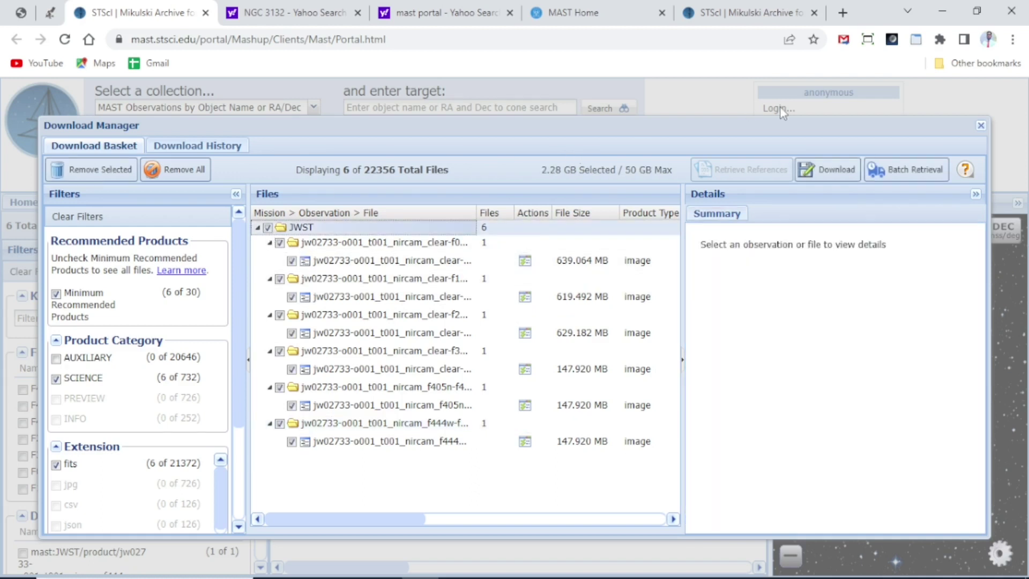
click(828, 167)
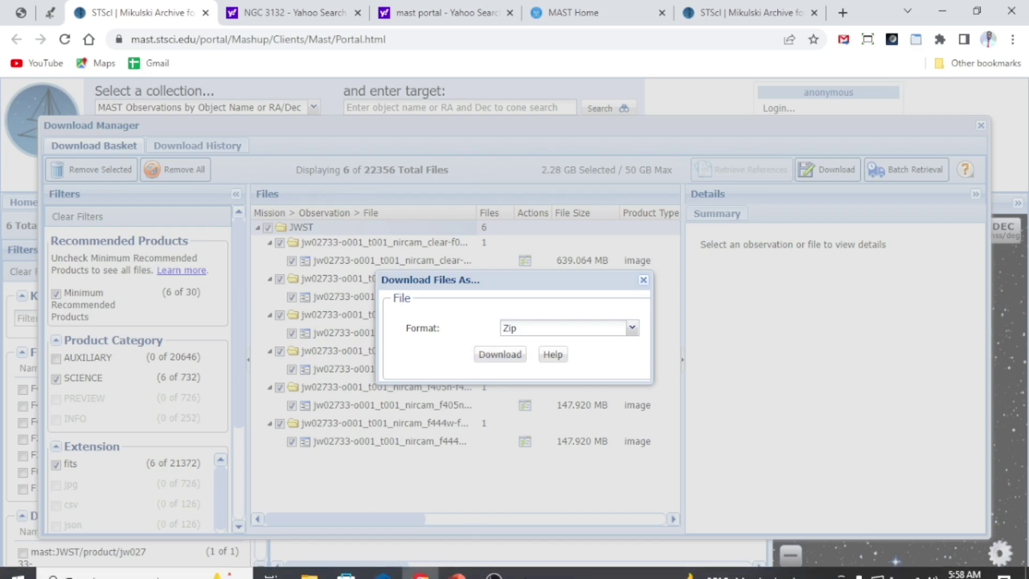
- Switch to the Astrophotography presentation in PowerPoint to read the JWST Data slide, and return to the MAST Portal in the browser
mouse_move(490, 572)
mouse_move(458, 568)
click(458, 523)
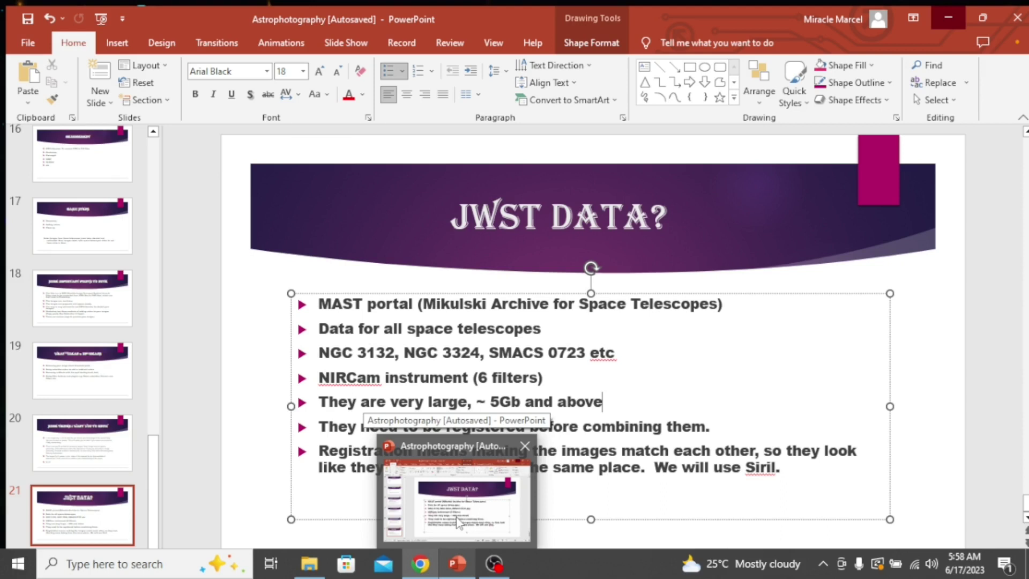
click(458, 522)
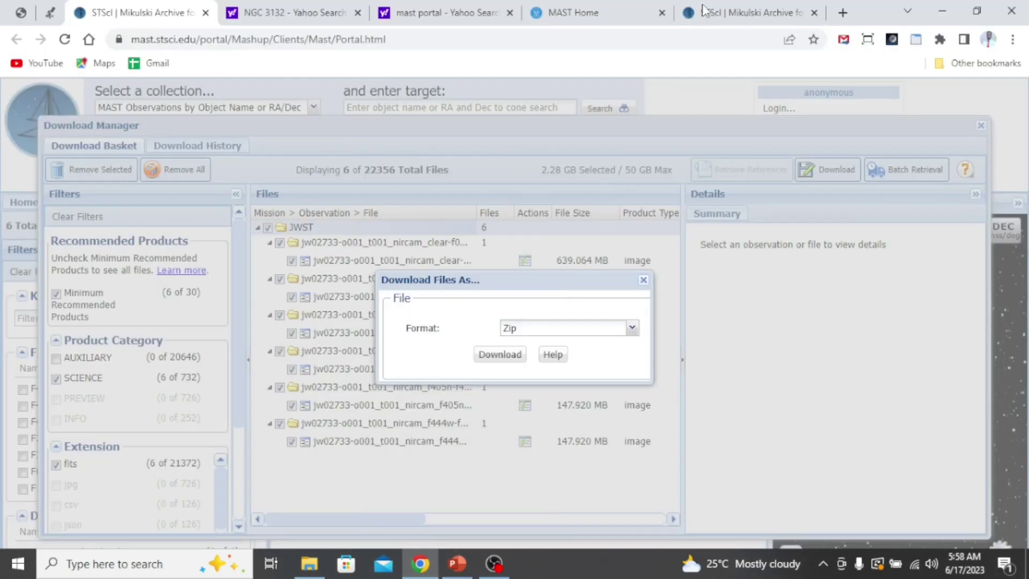
- Open an Advanced Search in a fresh MAST Portal page and filter by the object name NGC 3324
click(787, 22)
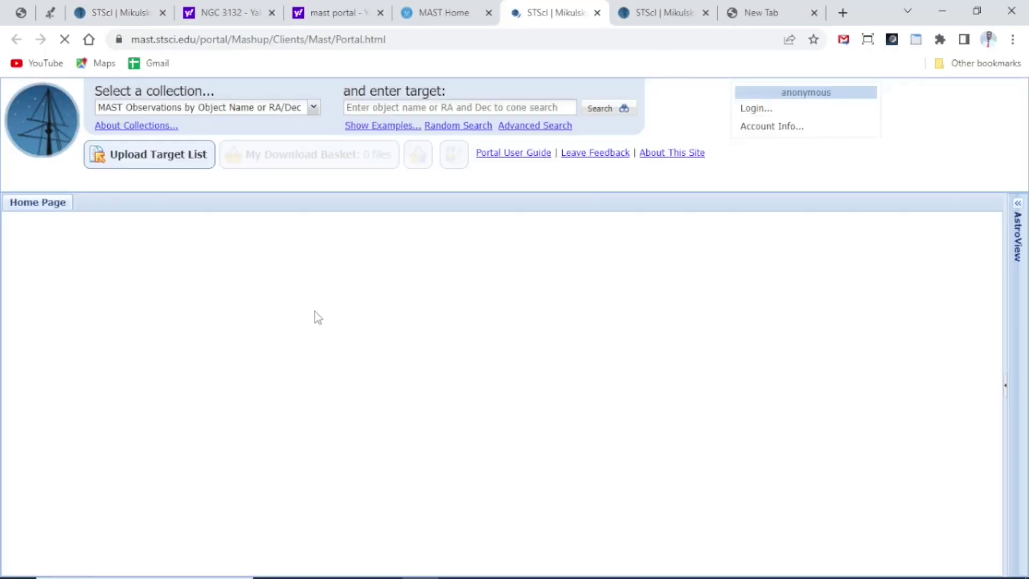
click(547, 129)
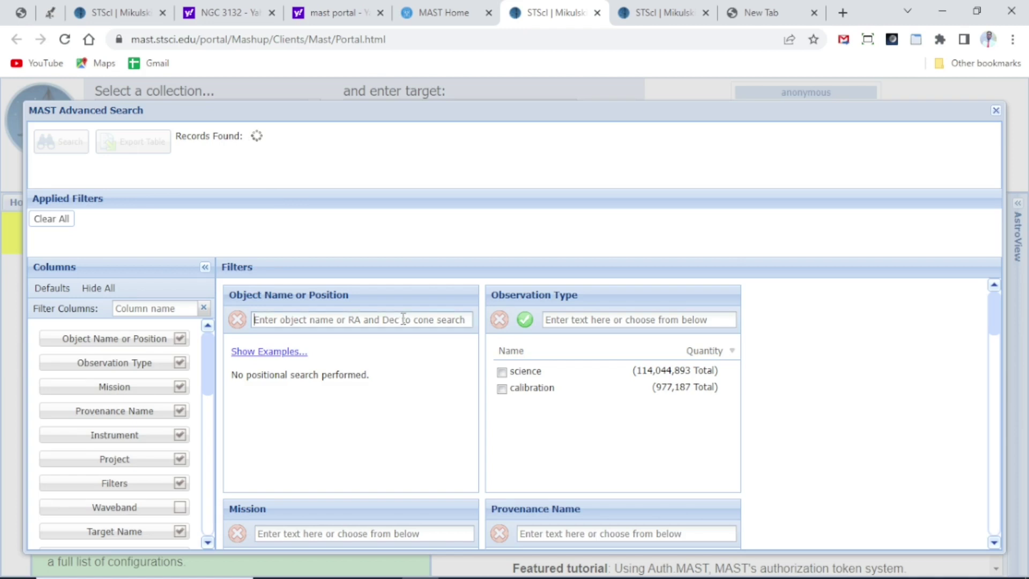
text(NGC 332)
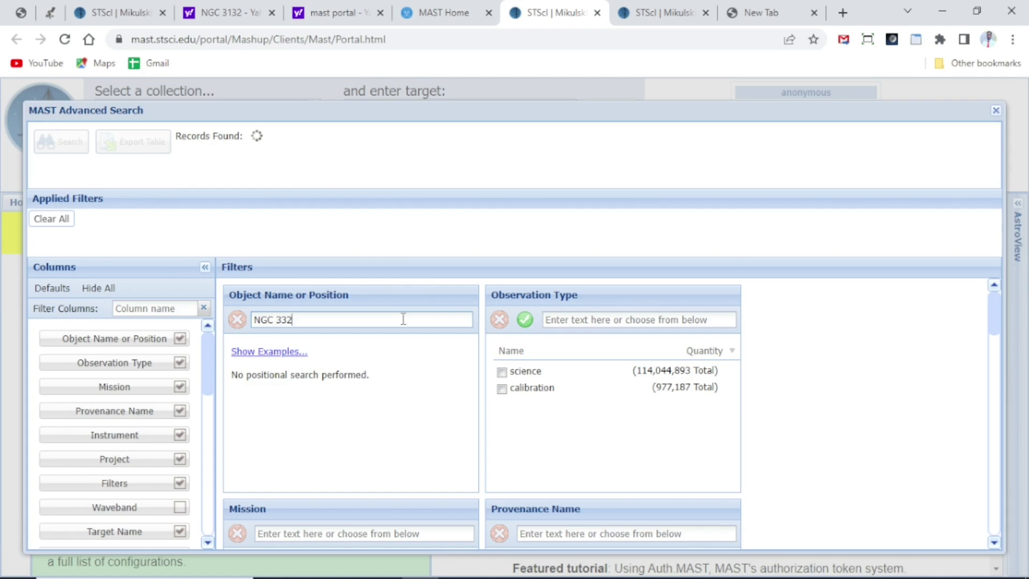
text(4)
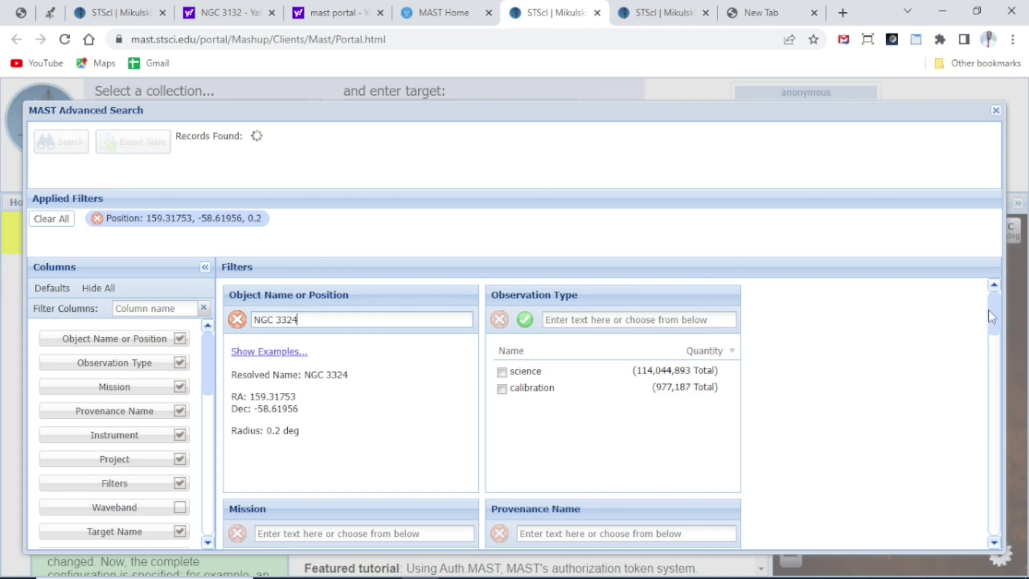
- Expand the mission list and restrict the search to JWST
drag(993, 313, 1006, 353)
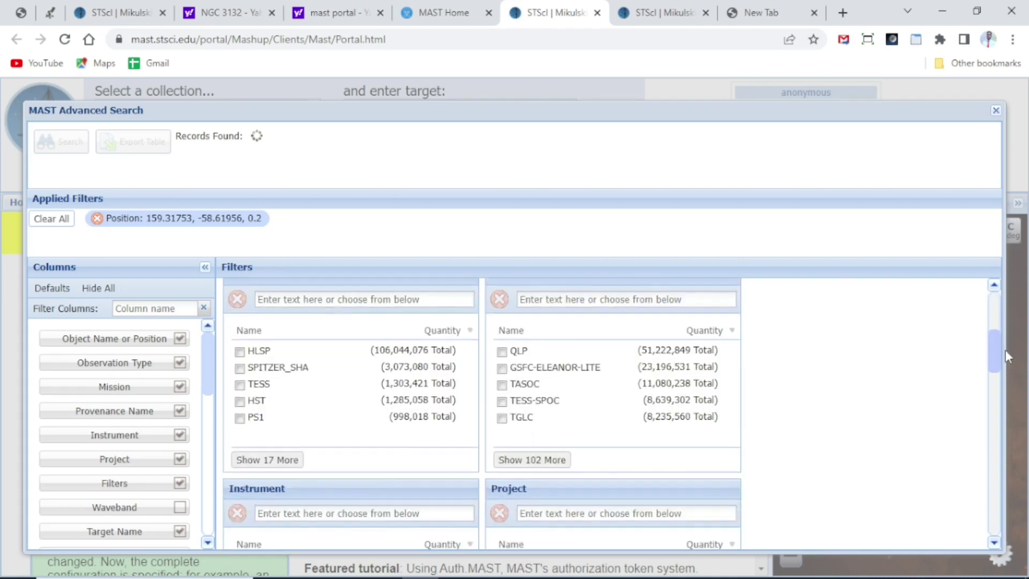
click(290, 462)
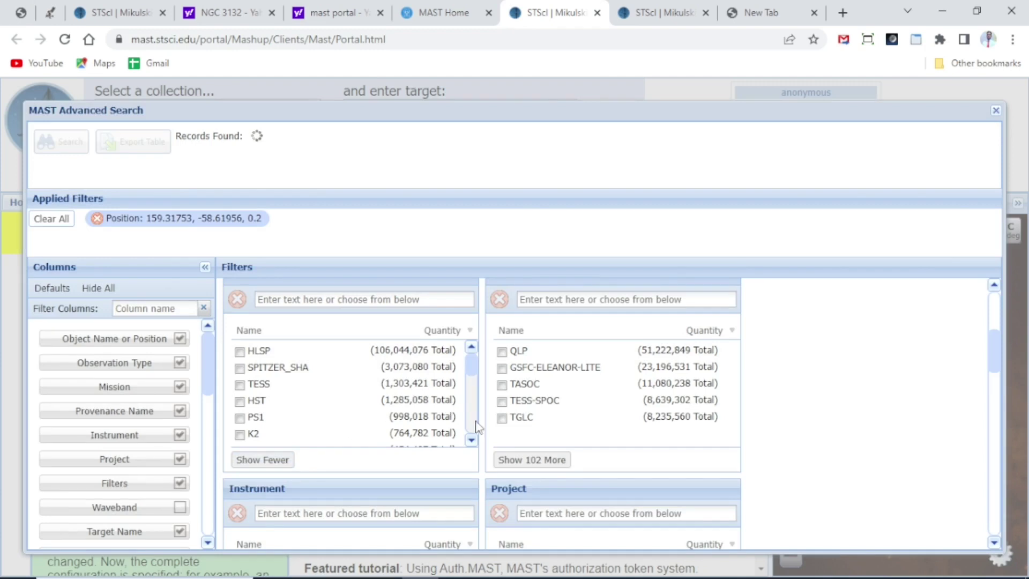
click(471, 441)
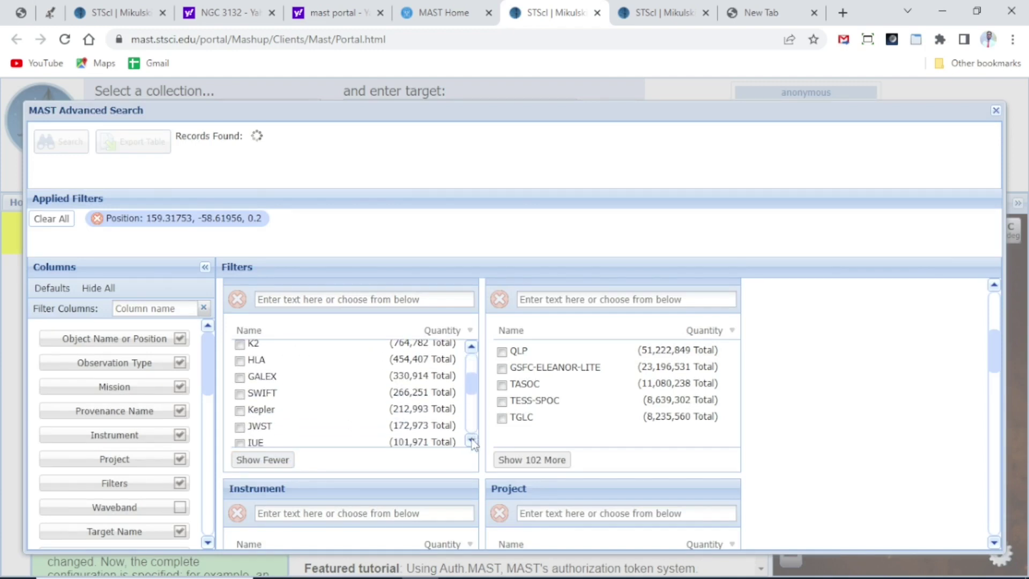
click(240, 427)
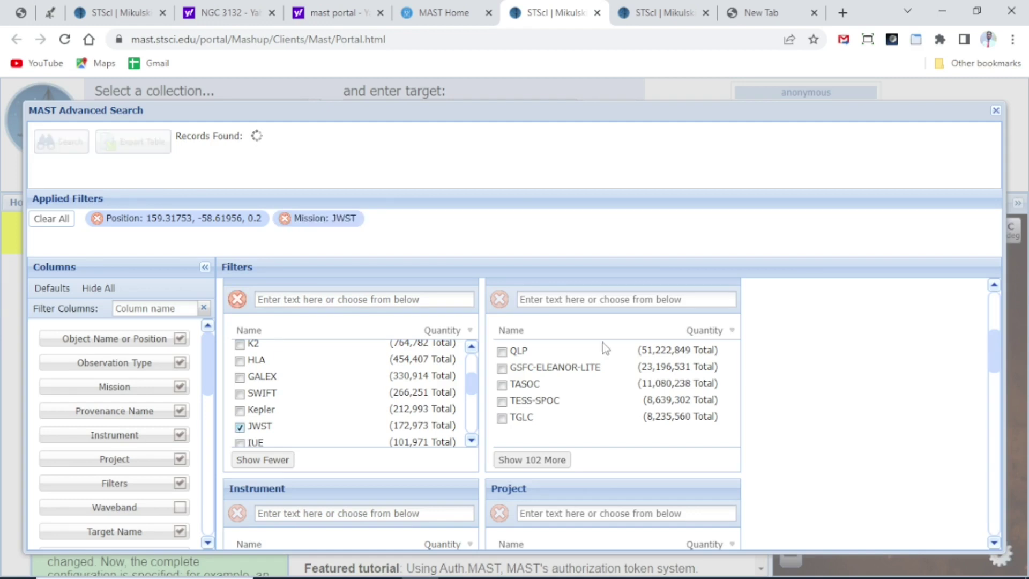
- Expand the instrument list, restrict it to NIRCAM/IMAGE, and run the search for NGC 3324
drag(994, 349, 1003, 388)
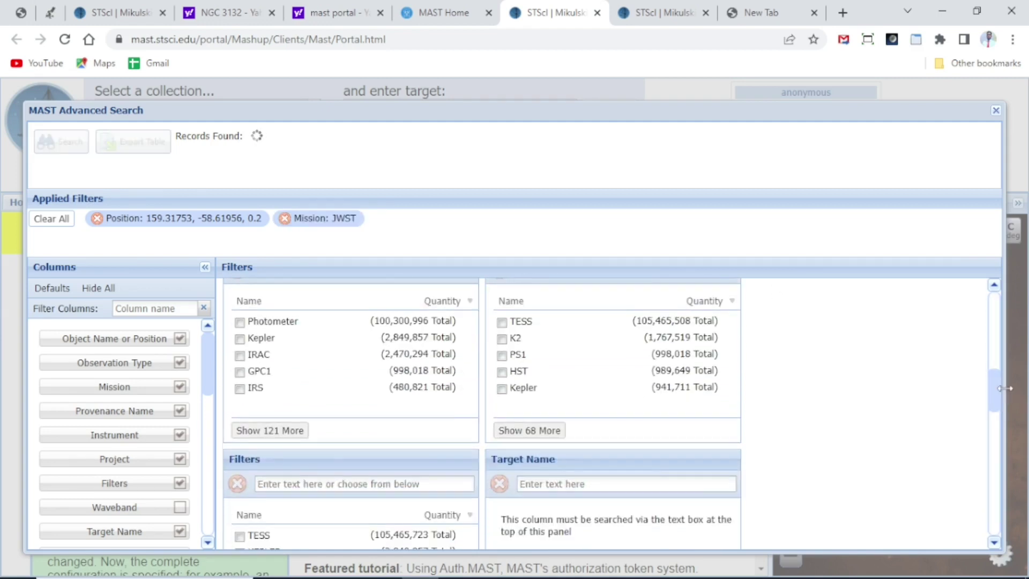
click(269, 431)
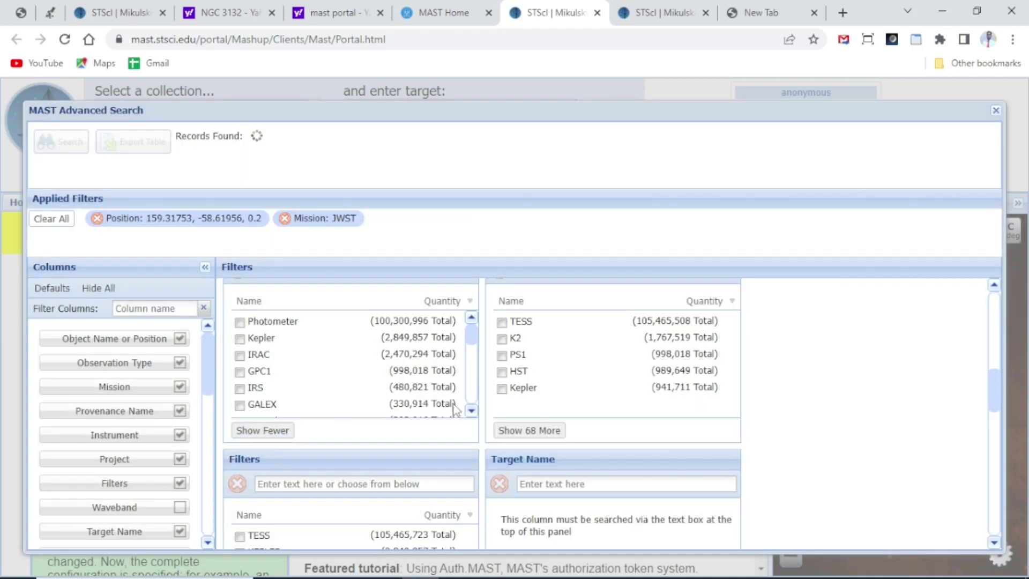
click(471, 411)
click(471, 411)
click(471, 411)
click(471, 411)
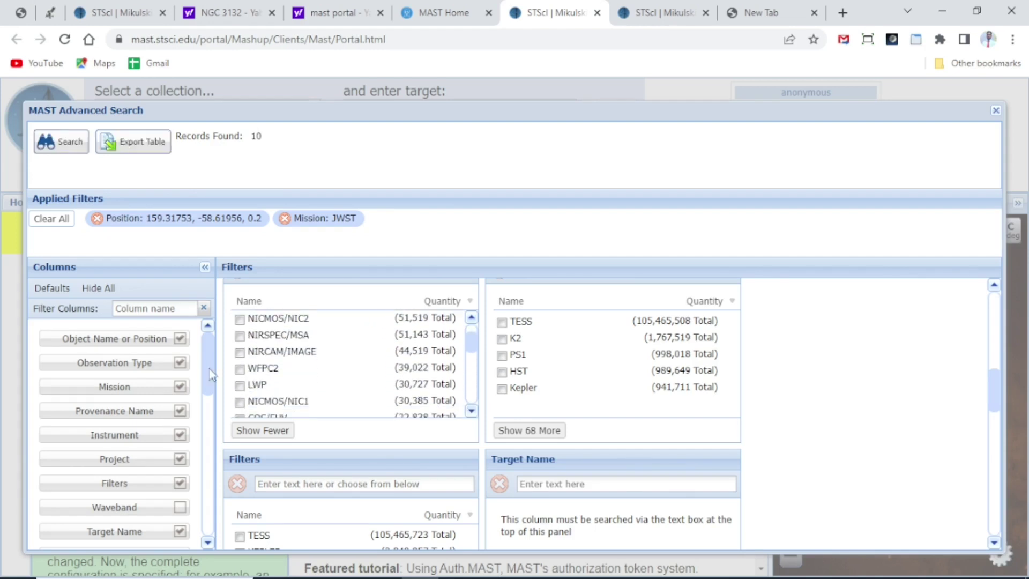
click(240, 352)
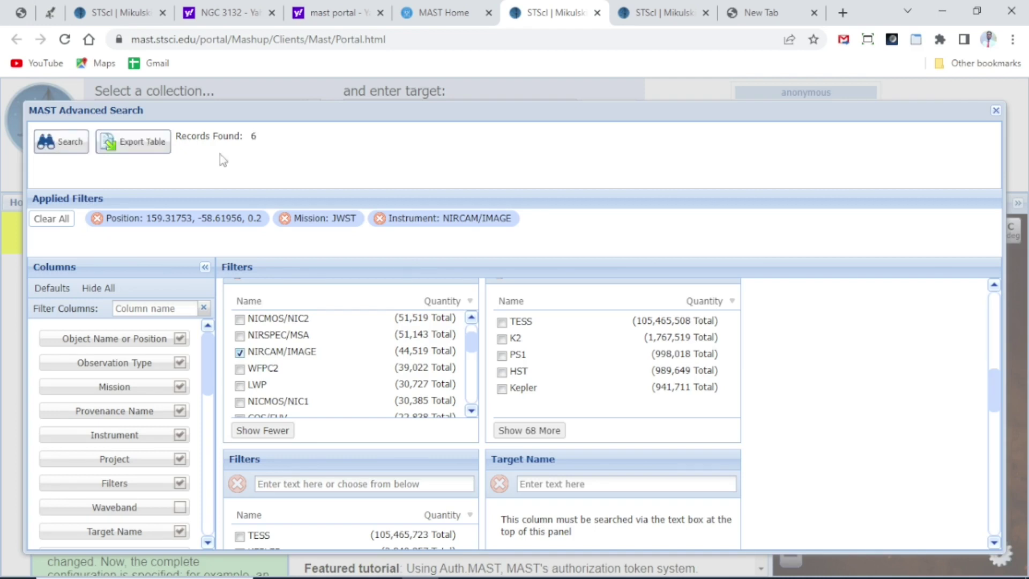
click(62, 143)
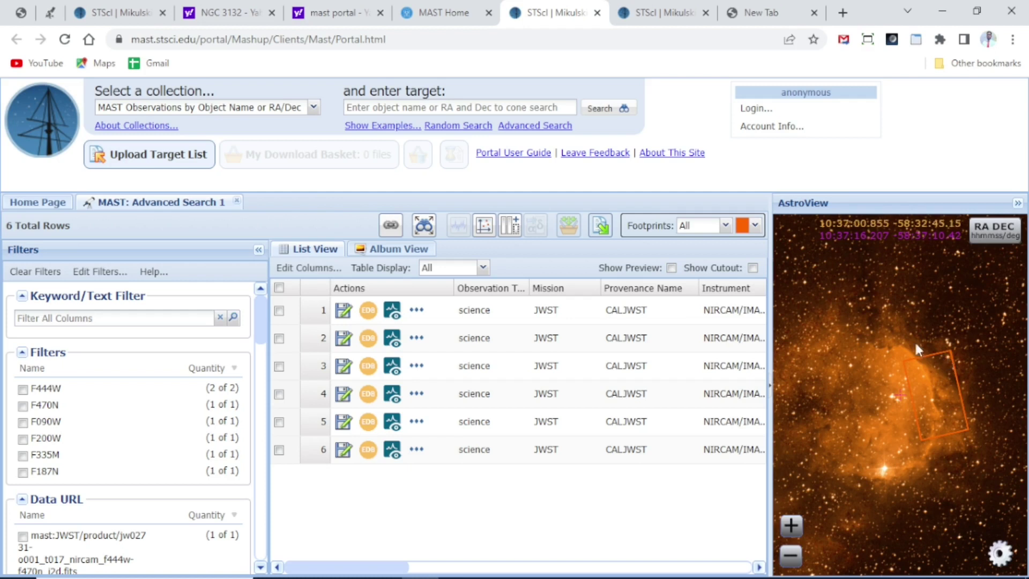
- Set the footprint color on the NGC 3324 sky view to white and select all observations in the results
click(756, 227)
click(838, 279)
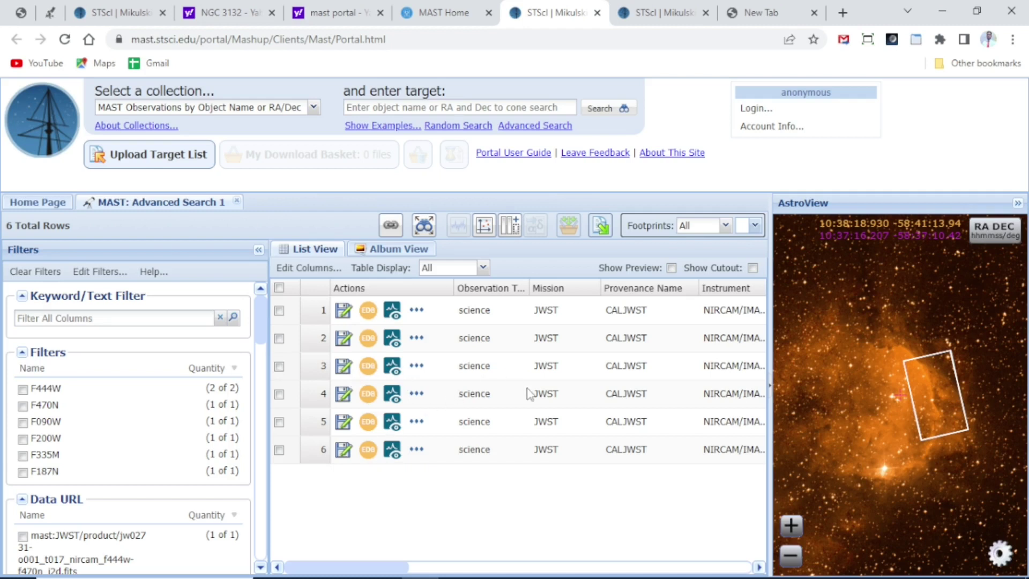
click(280, 288)
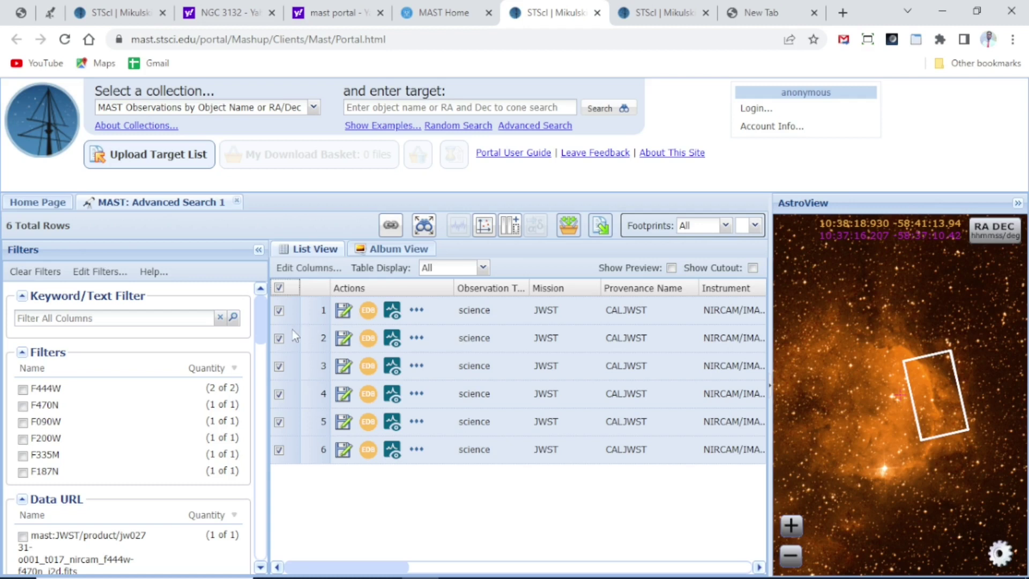
- Deselect observations 2 through 6 in the NGC 3324 results, leaving only the first row selected
click(280, 338)
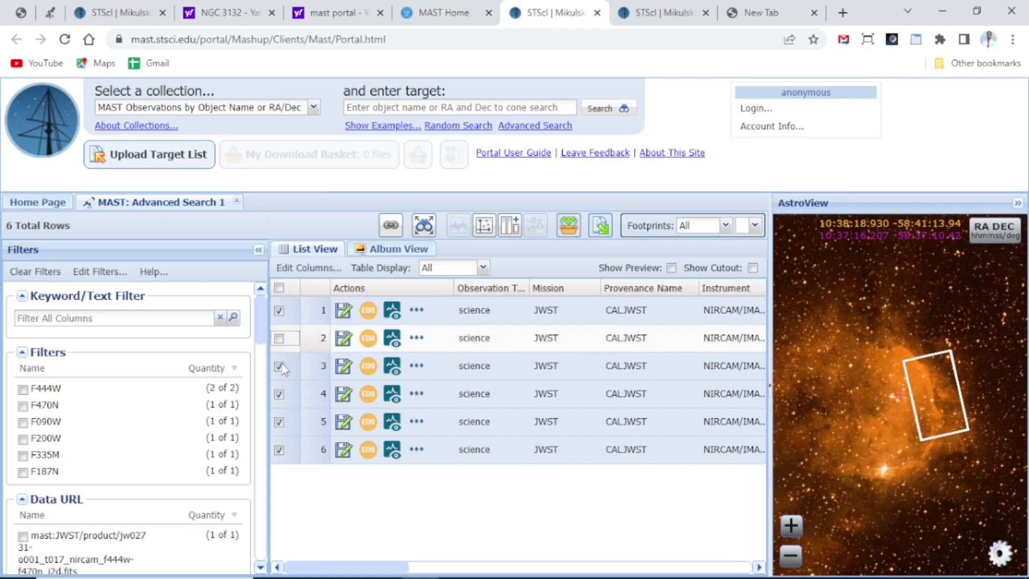
click(280, 366)
click(279, 395)
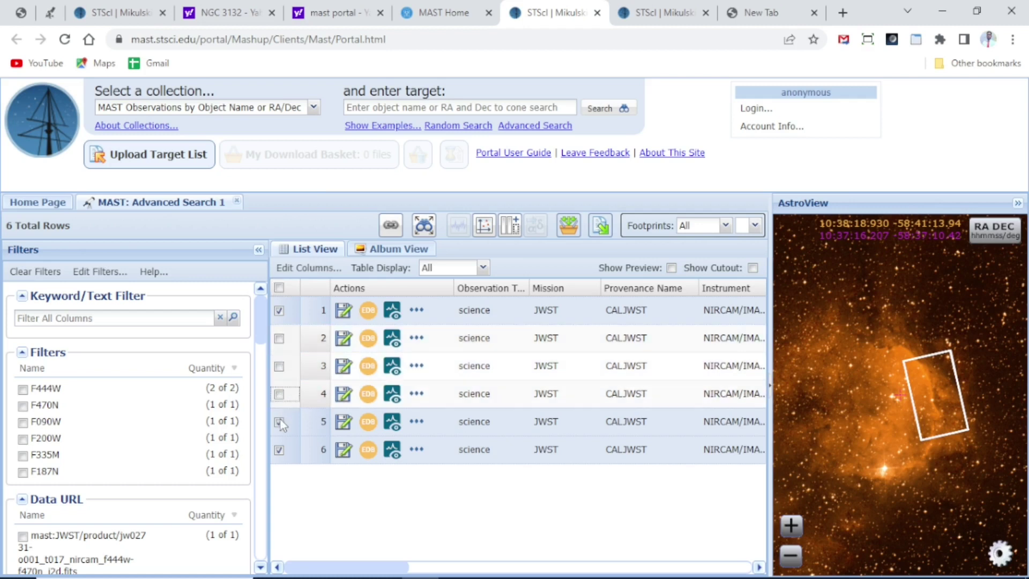
click(280, 422)
click(279, 449)
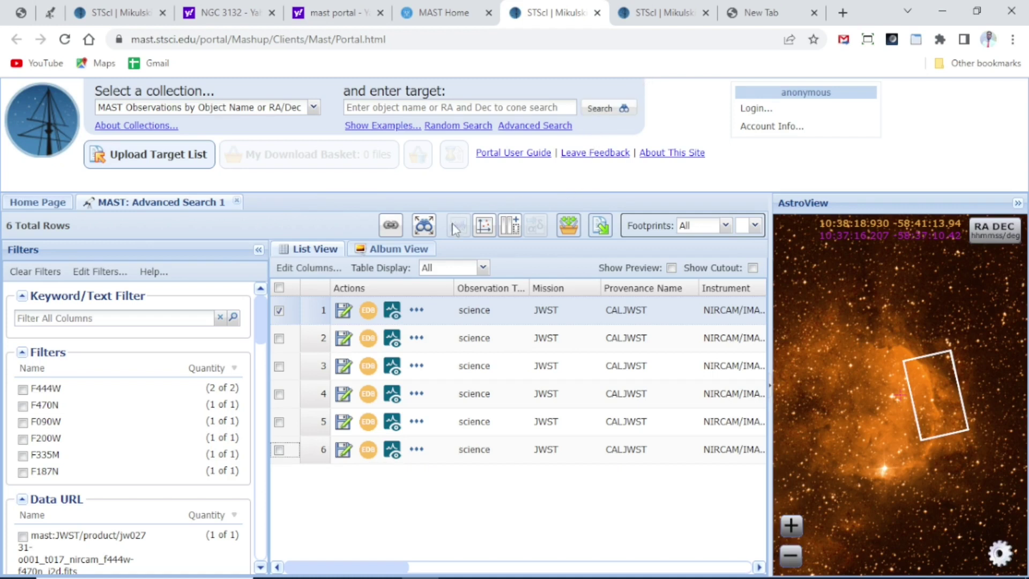
- Preview the NGC 3324 observations as an album and add the selected observation to the download basket
click(407, 250)
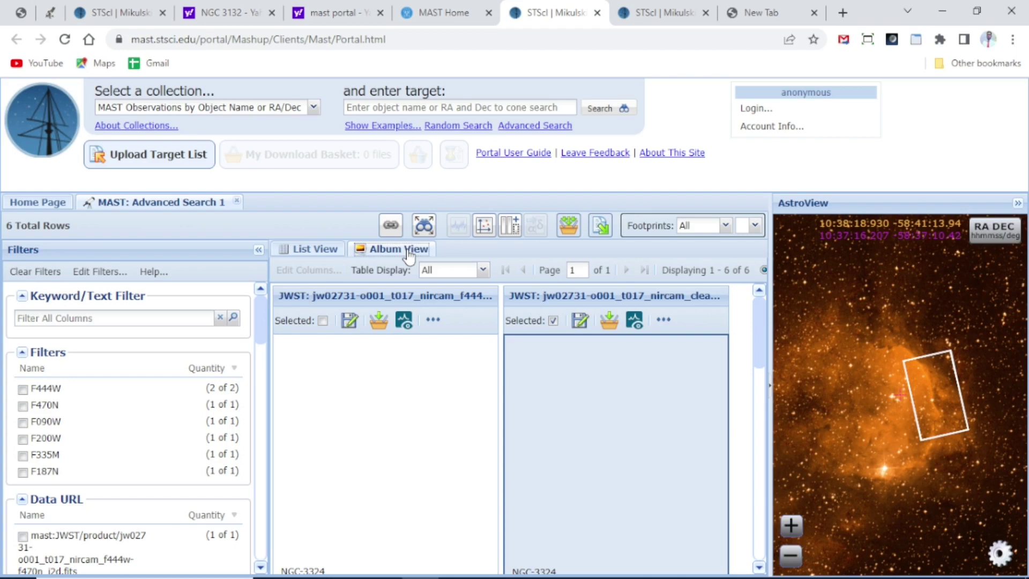
drag(759, 328, 786, 307)
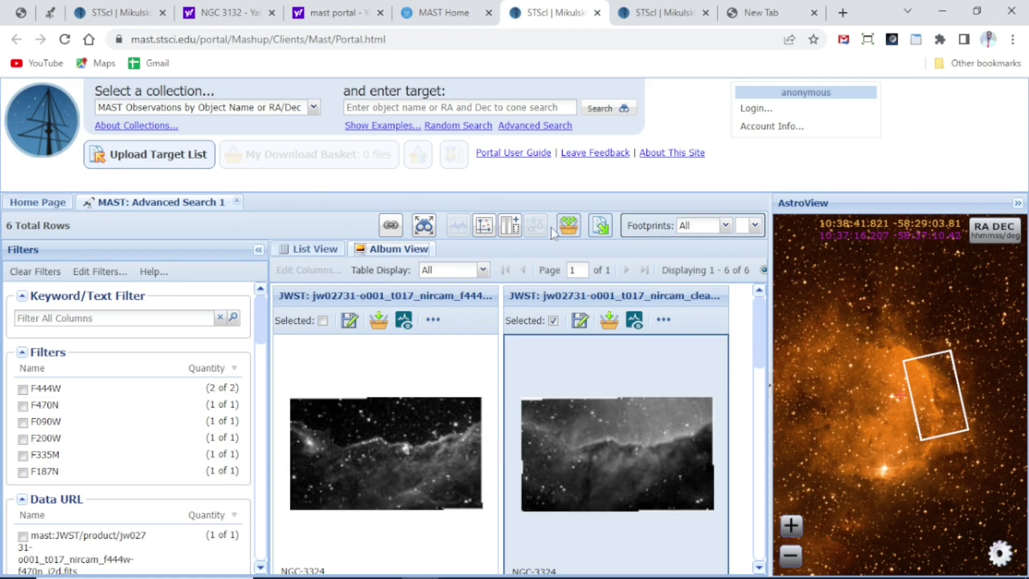
click(568, 225)
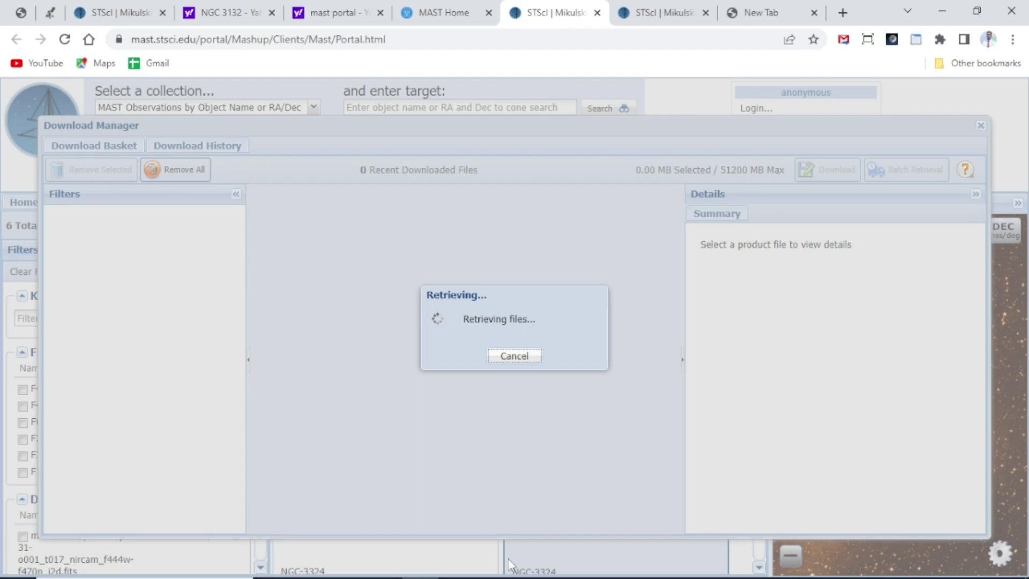
mouse_move(445, 572)
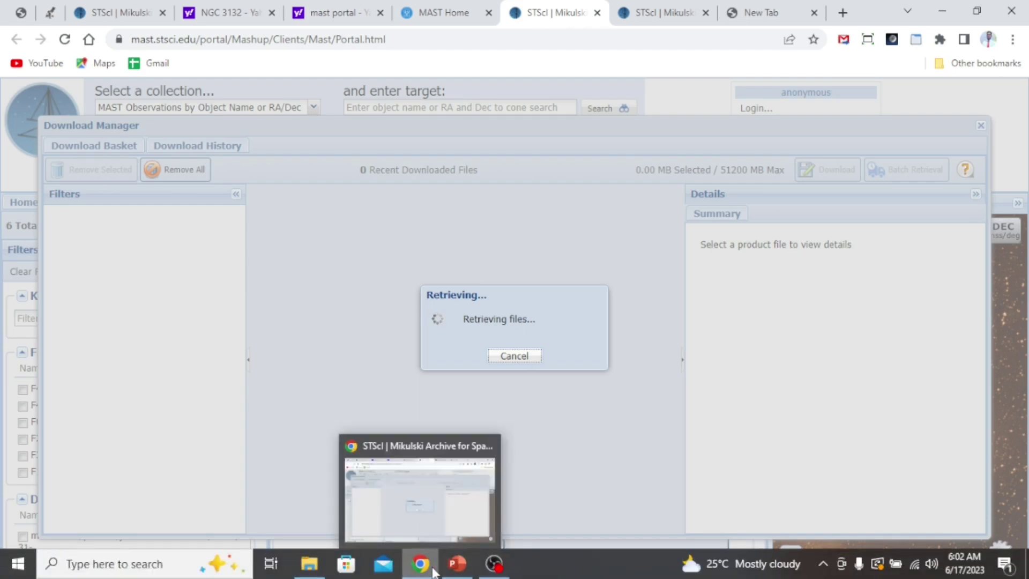
mouse_move(455, 531)
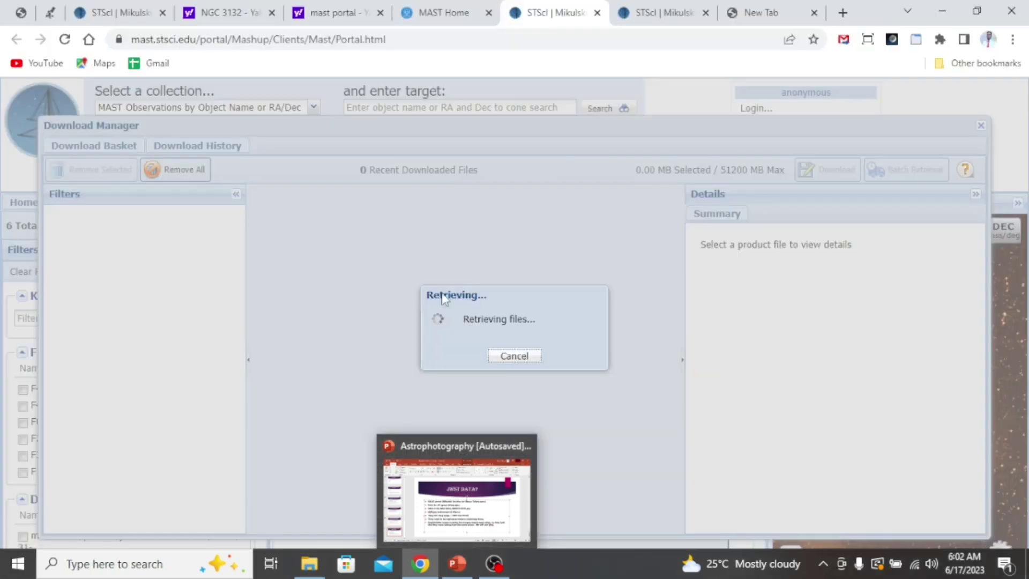
- Open an Advanced Search in a new MAST Portal page and filter by the object name SMACS 0723
click(458, 7)
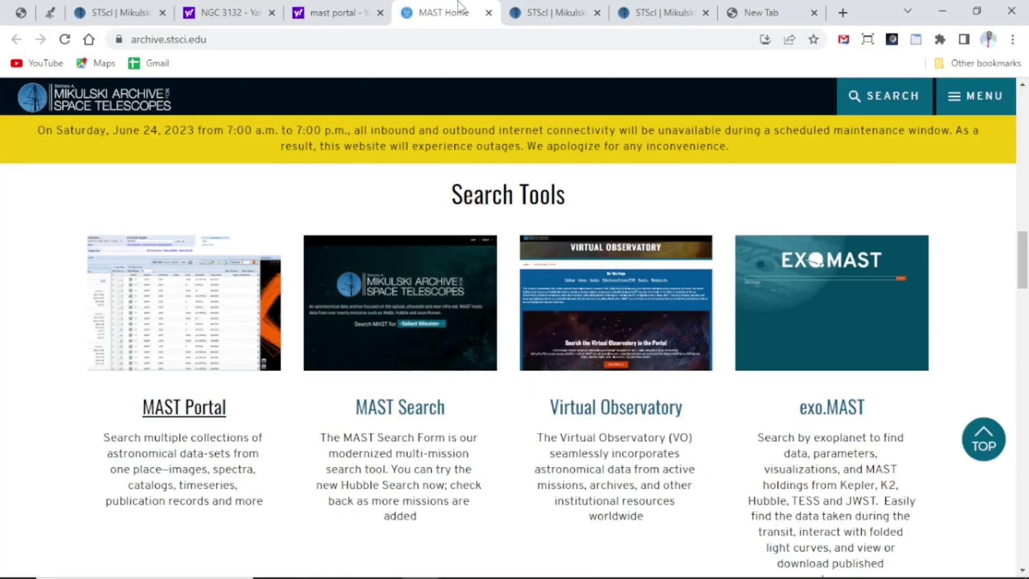
click(184, 409)
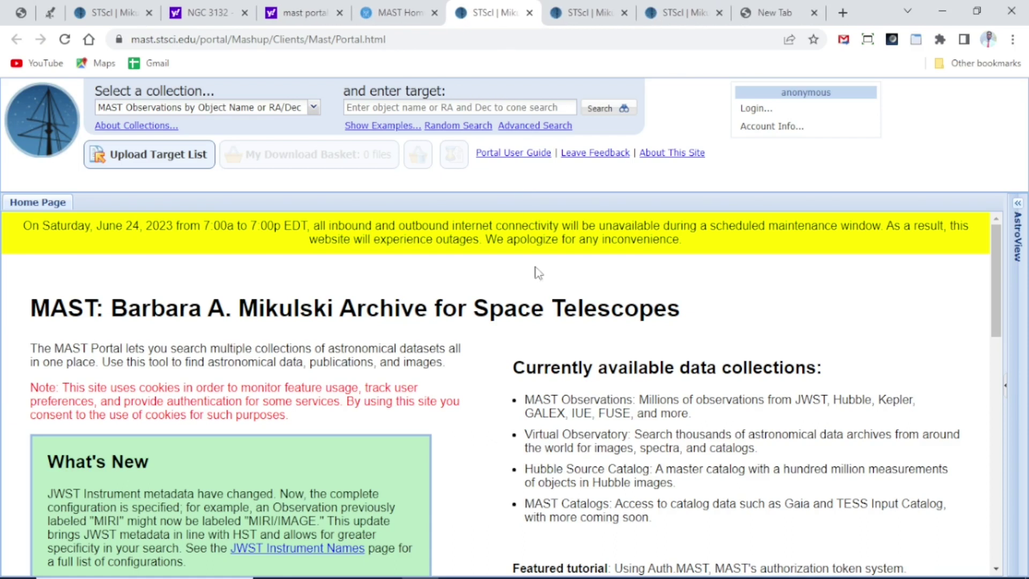
click(544, 129)
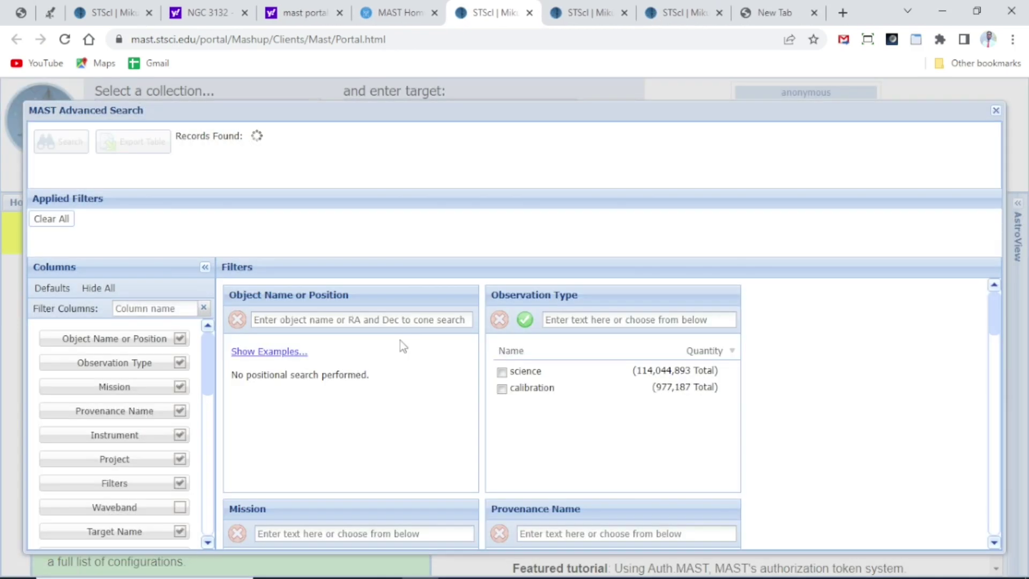
click(384, 320)
text(S)
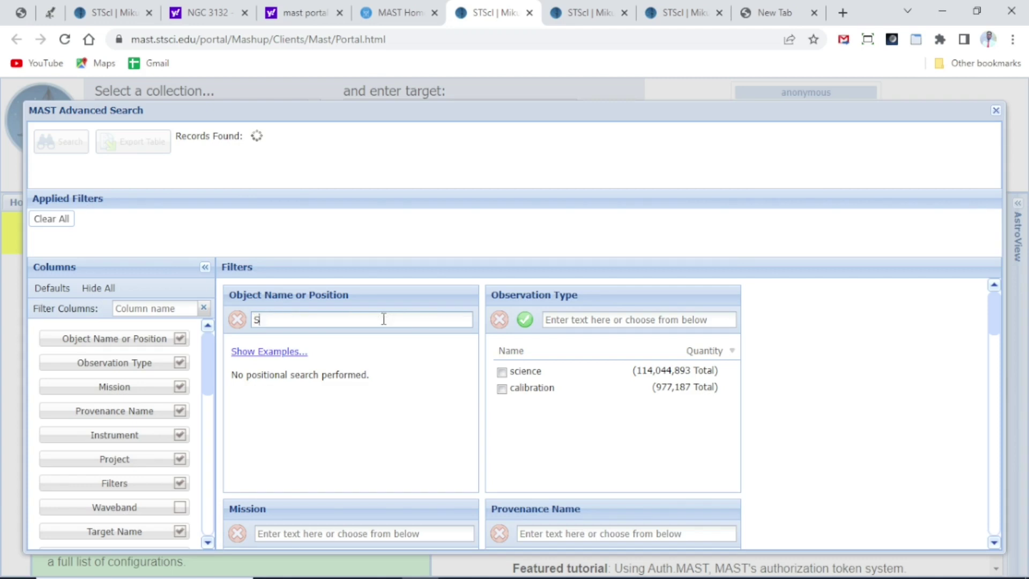
text(MACS)
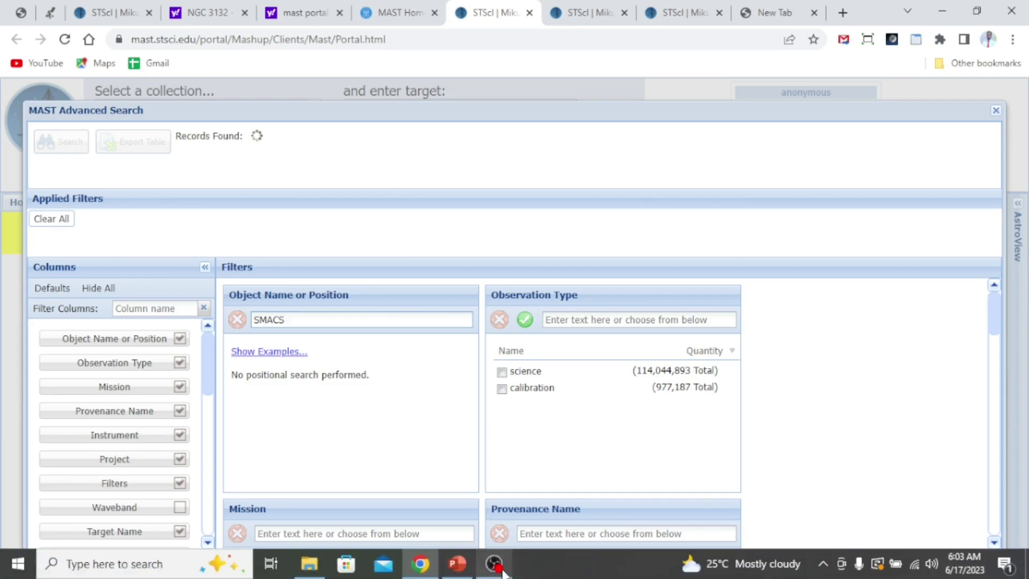
click(464, 535)
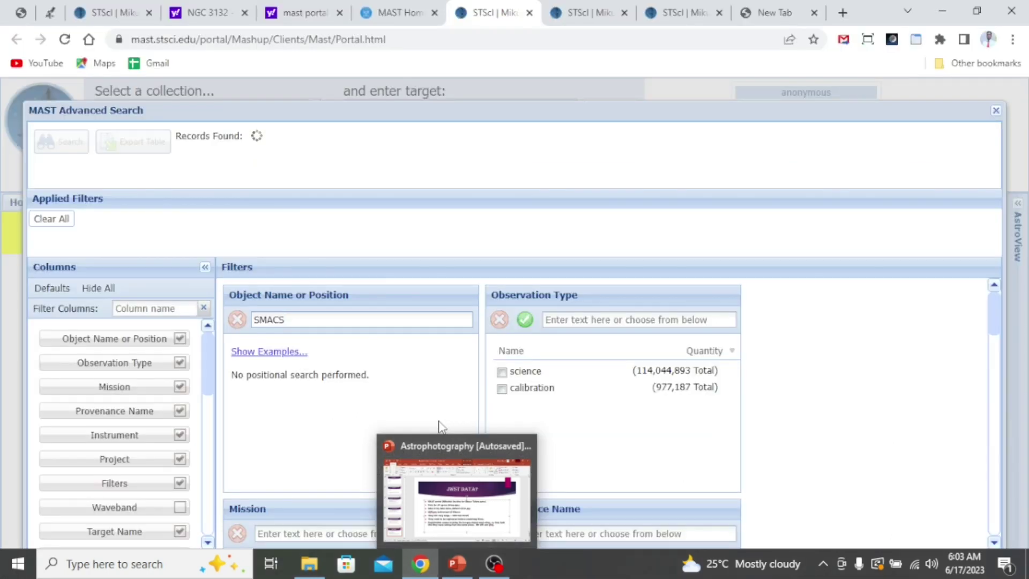
text(0723)
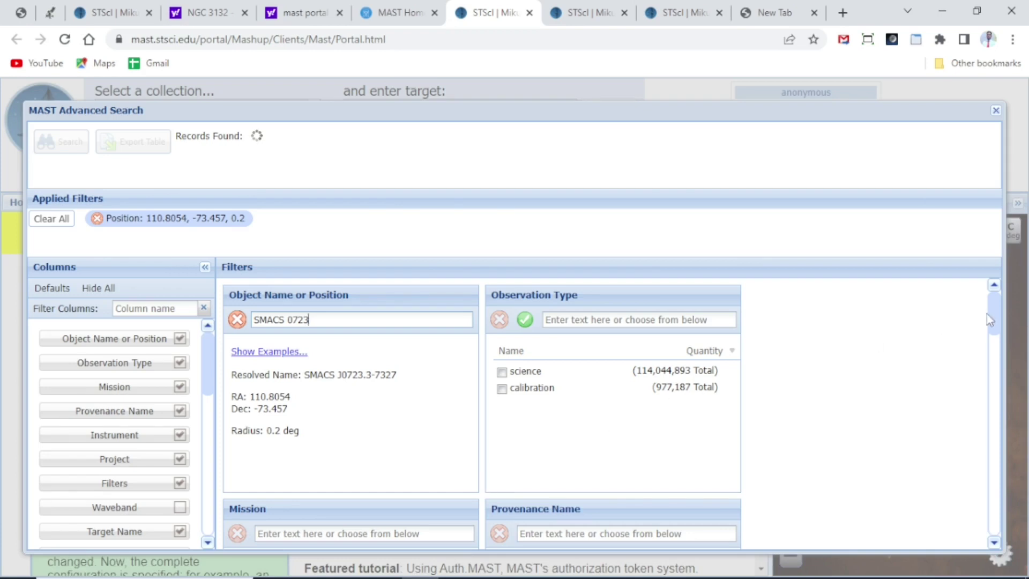
- Expand the mission list and restrict the SMACS 0723 search to JWST
drag(991, 316, 1008, 352)
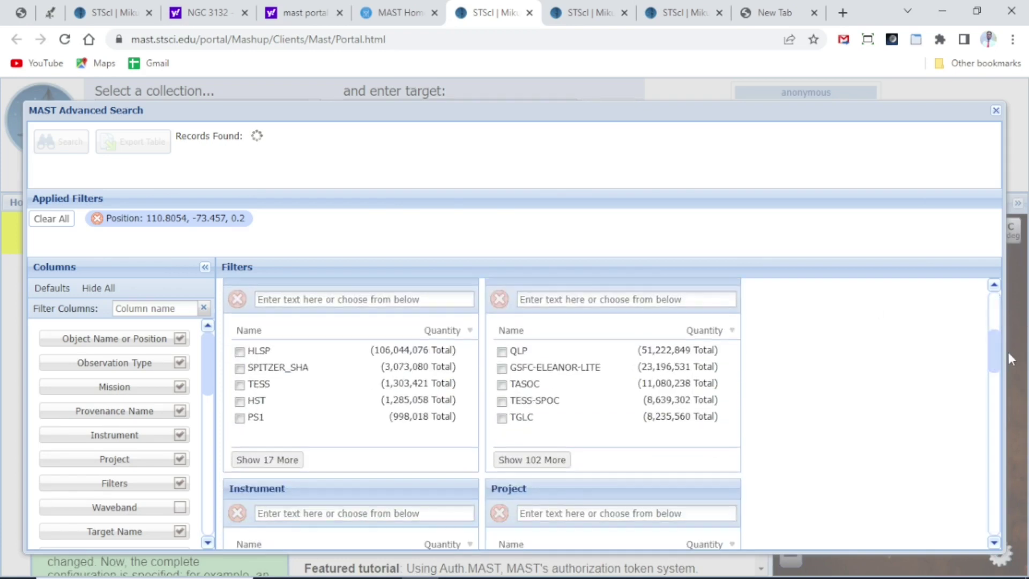
click(292, 462)
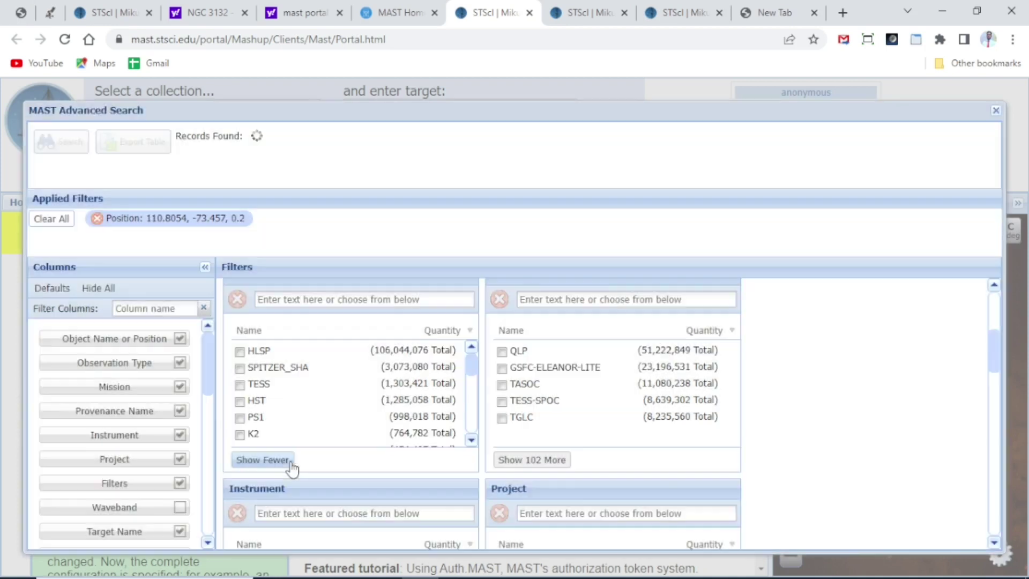
click(471, 440)
scroll(471, 441, down, 5)
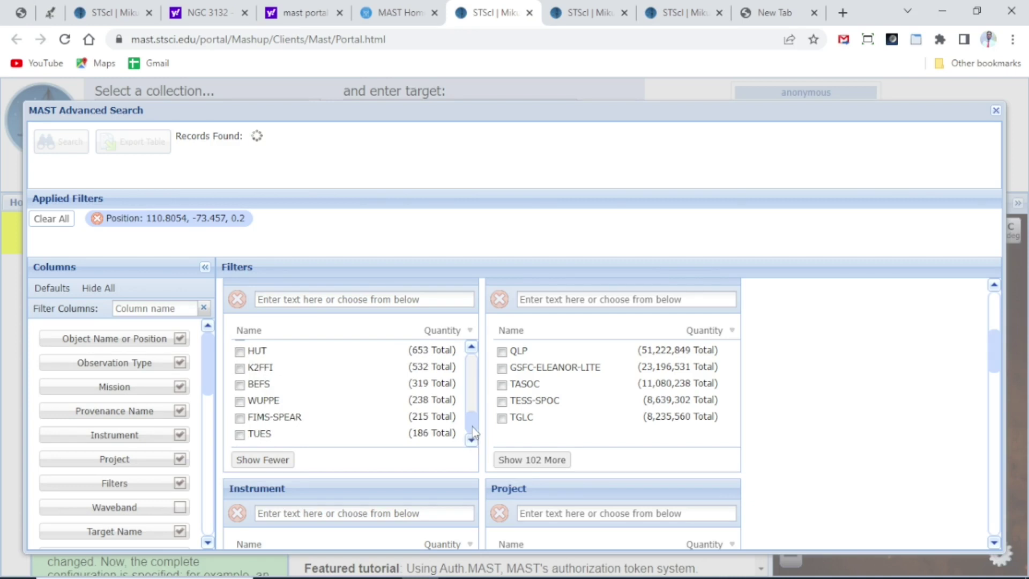
drag(472, 427, 470, 399)
click(239, 378)
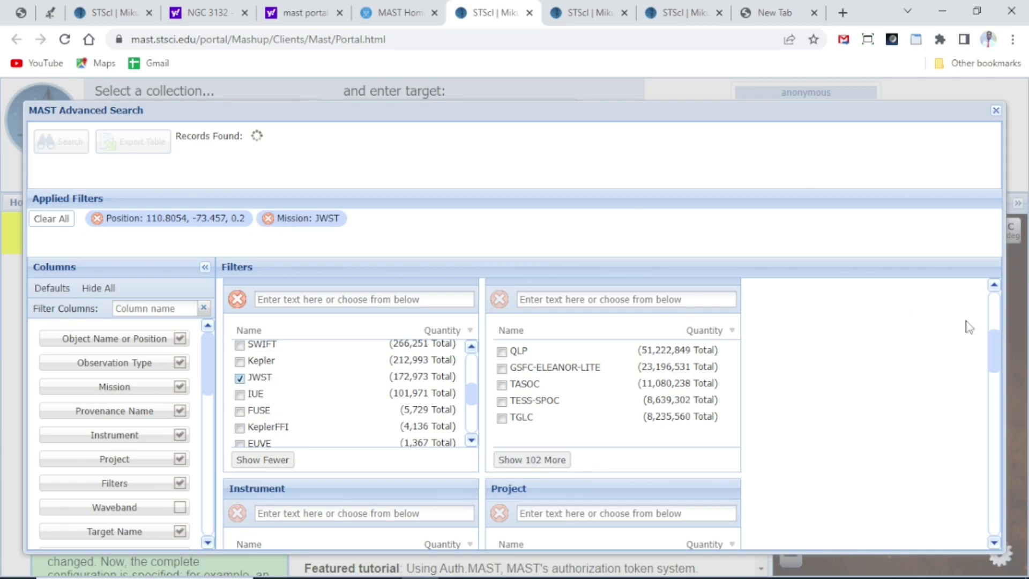
- Expand the instrument list, restrict it to NIRCAM/IMAGE, and run the SMACS 0723 search
drag(994, 351, 1002, 385)
click(297, 459)
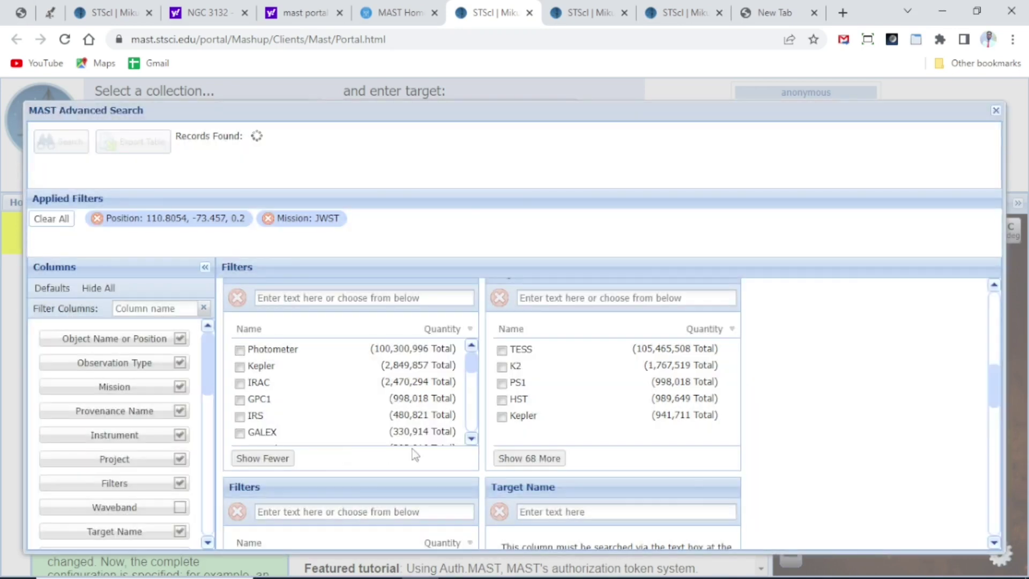
click(471, 439)
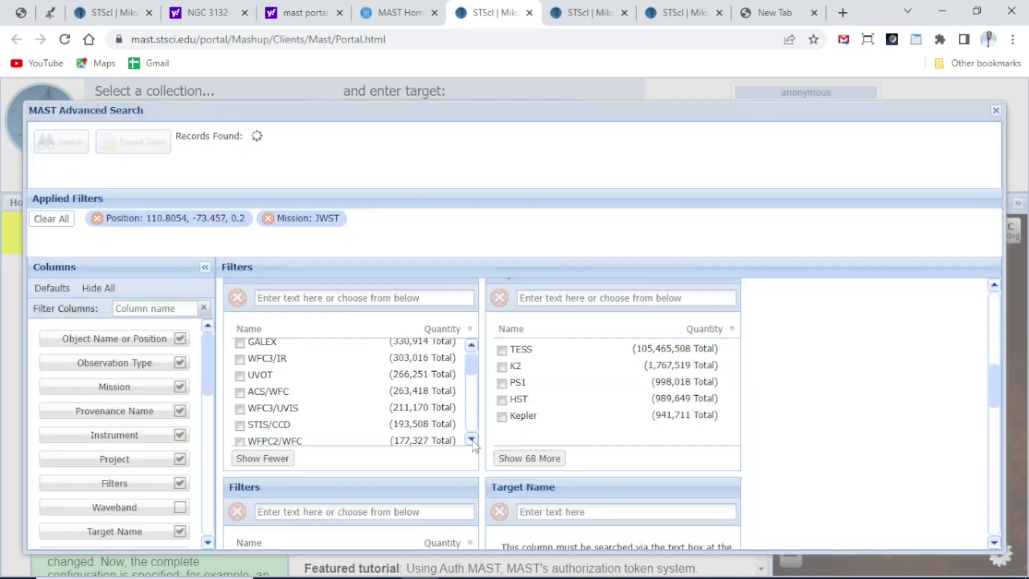
click(472, 439)
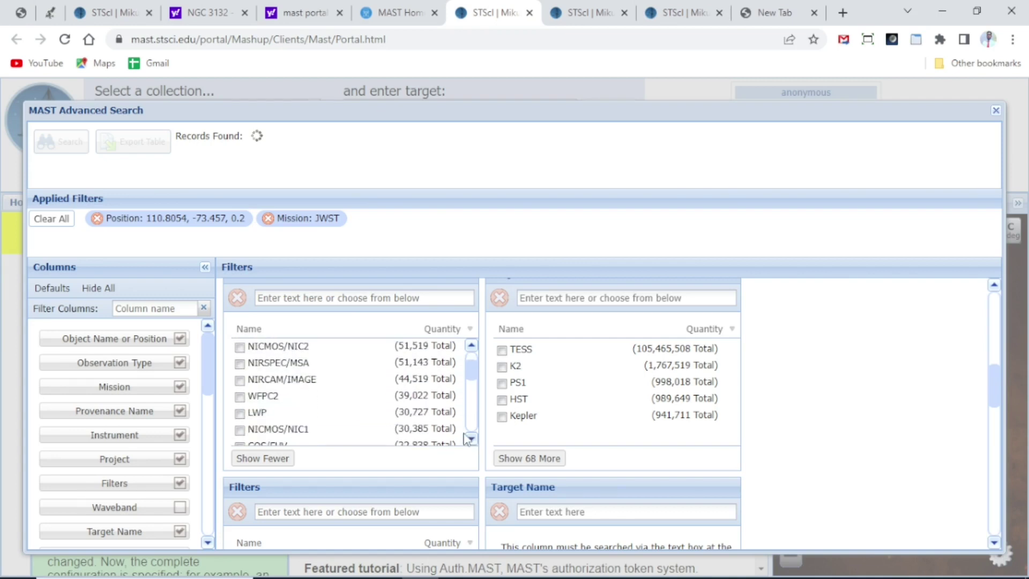
click(239, 381)
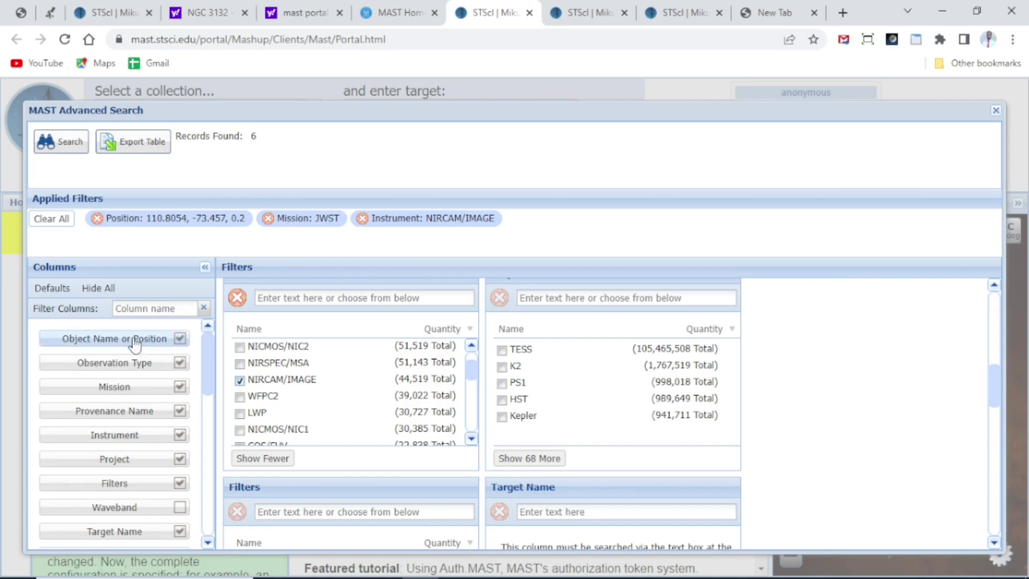
click(71, 154)
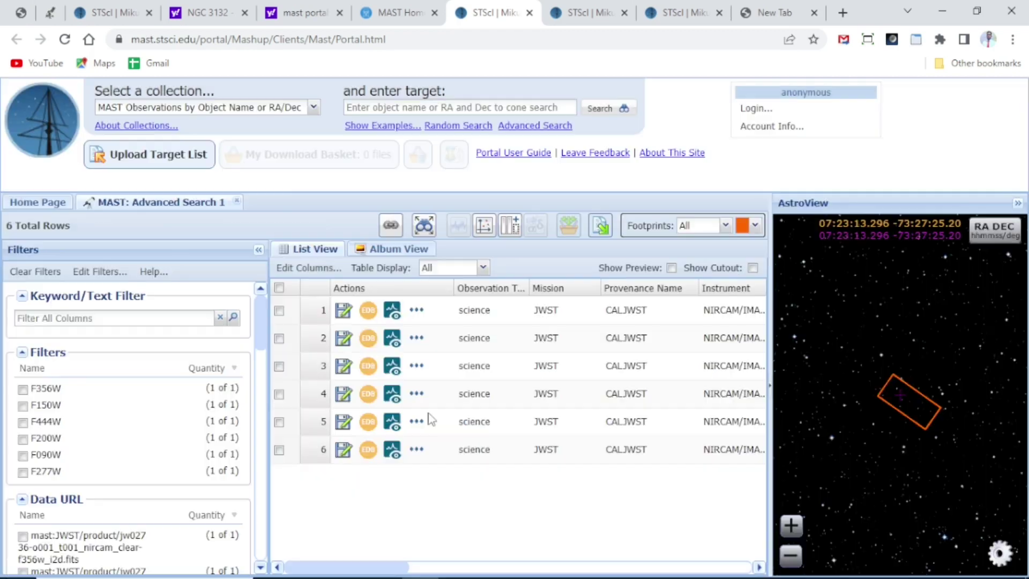
- Review the SMACS 0723 observations as an album and select the first one
click(407, 250)
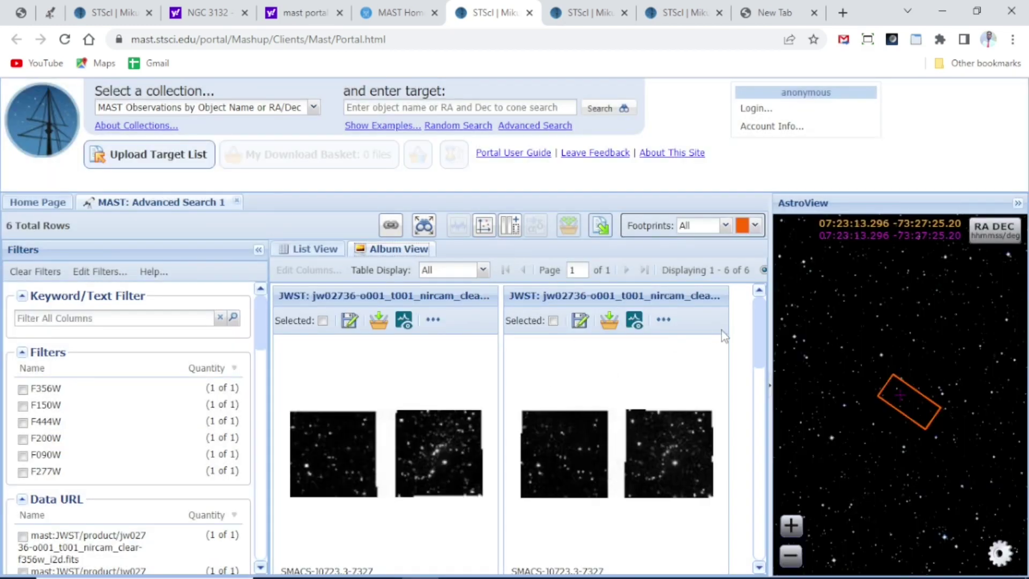
drag(763, 346, 761, 357)
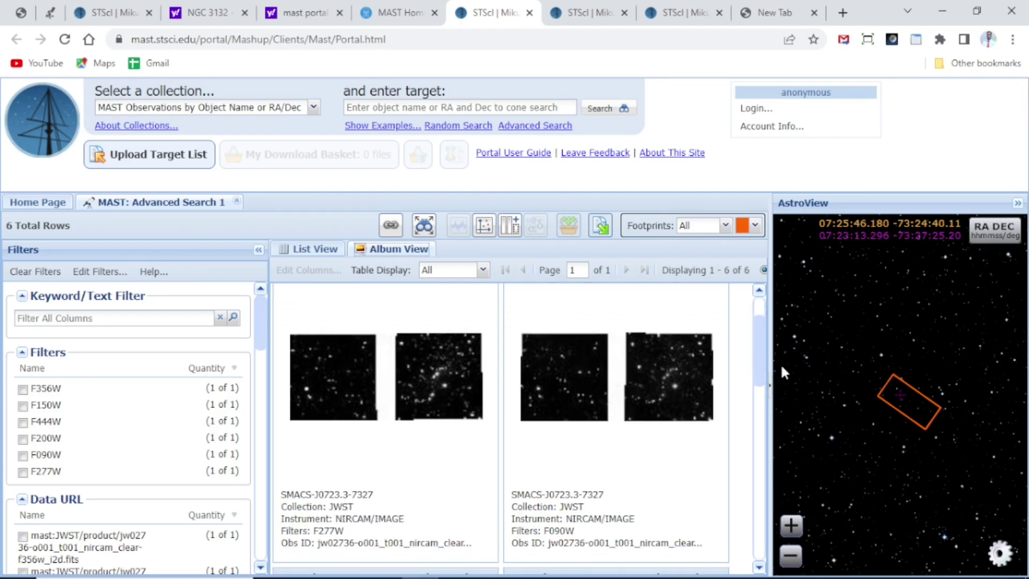
drag(758, 370, 774, 302)
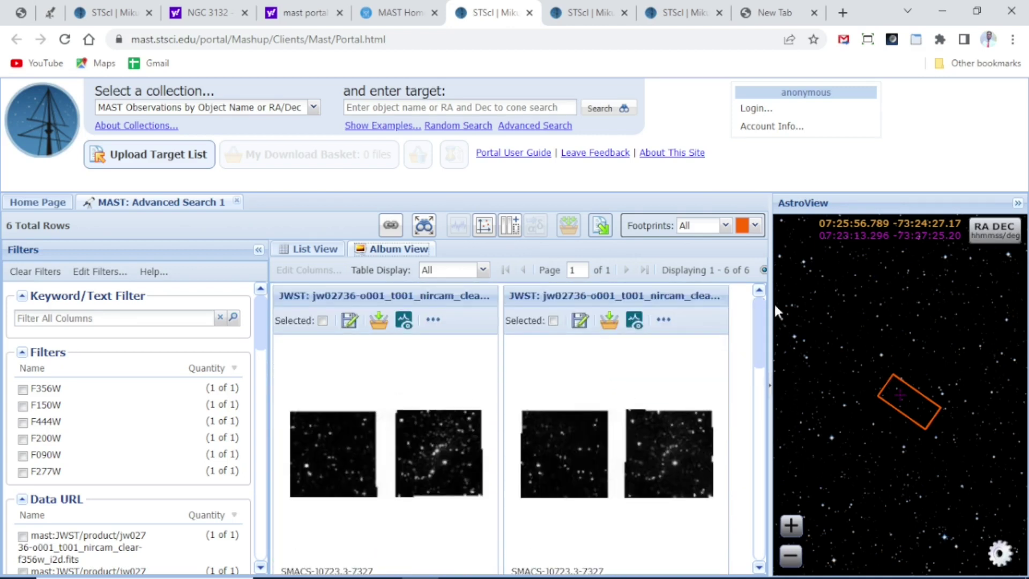
click(323, 321)
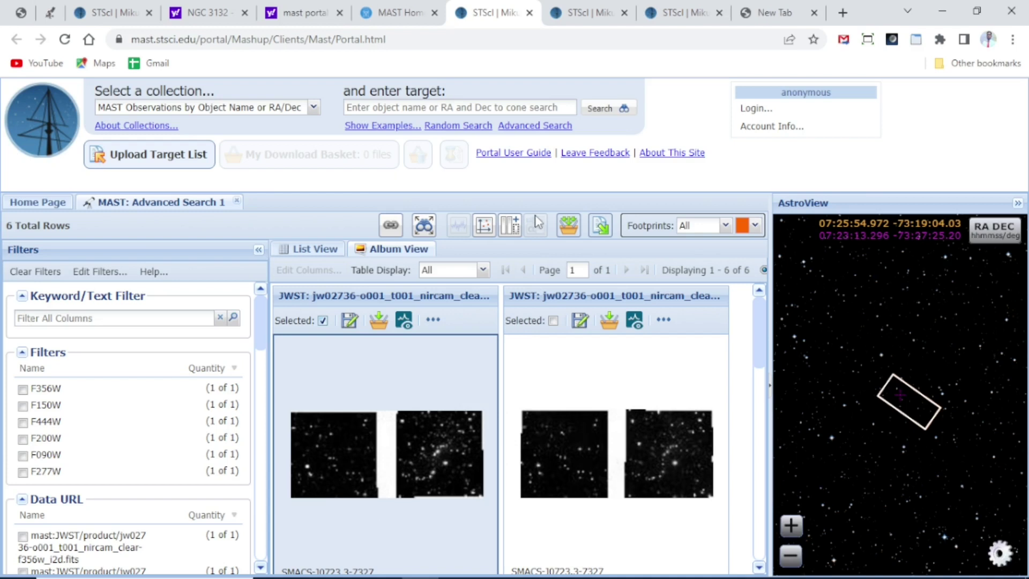
- Return to the NGC 3324 portal page and filter its download basket to the fits extension and SCIENCE category
click(603, 13)
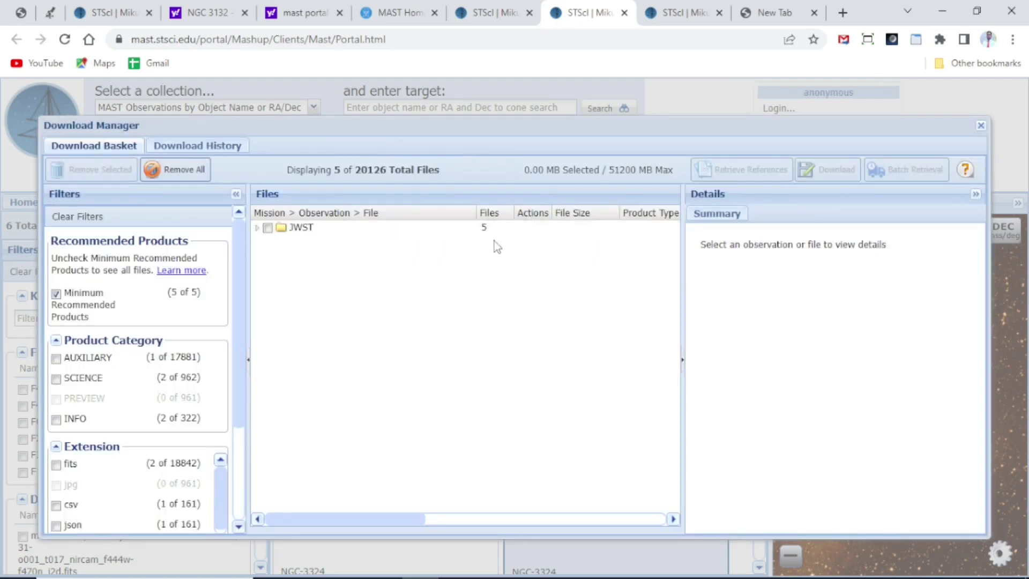
click(56, 465)
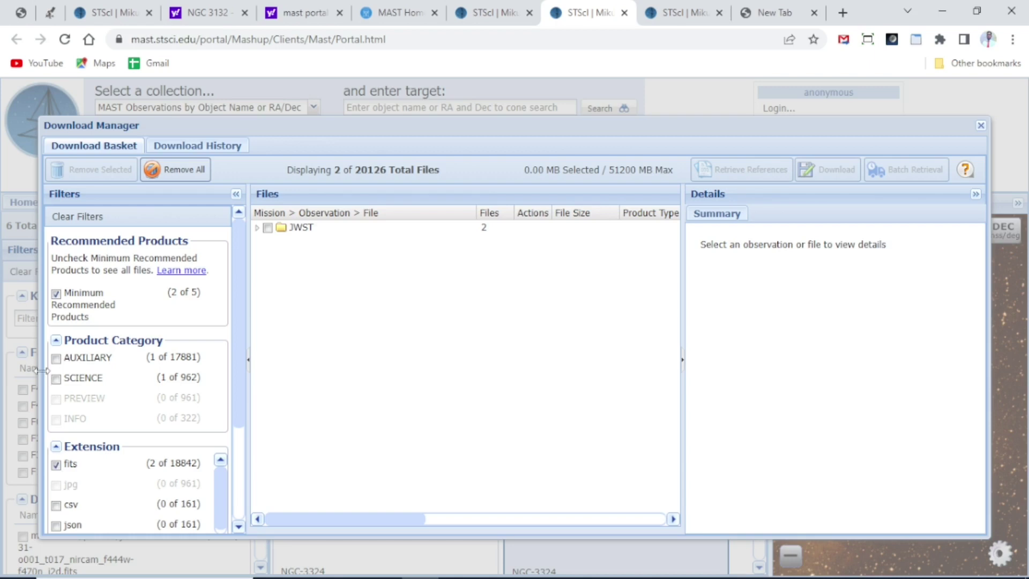
click(56, 379)
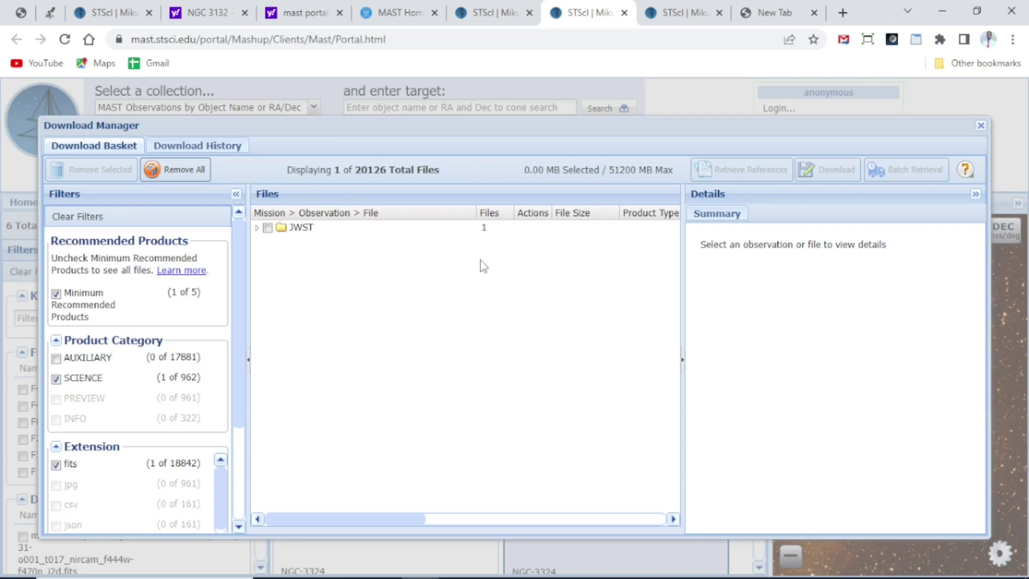
- Add the first SMACS 0723 observation to the download basket and download its JWST file filtered to fits and SCIENCE
click(494, 5)
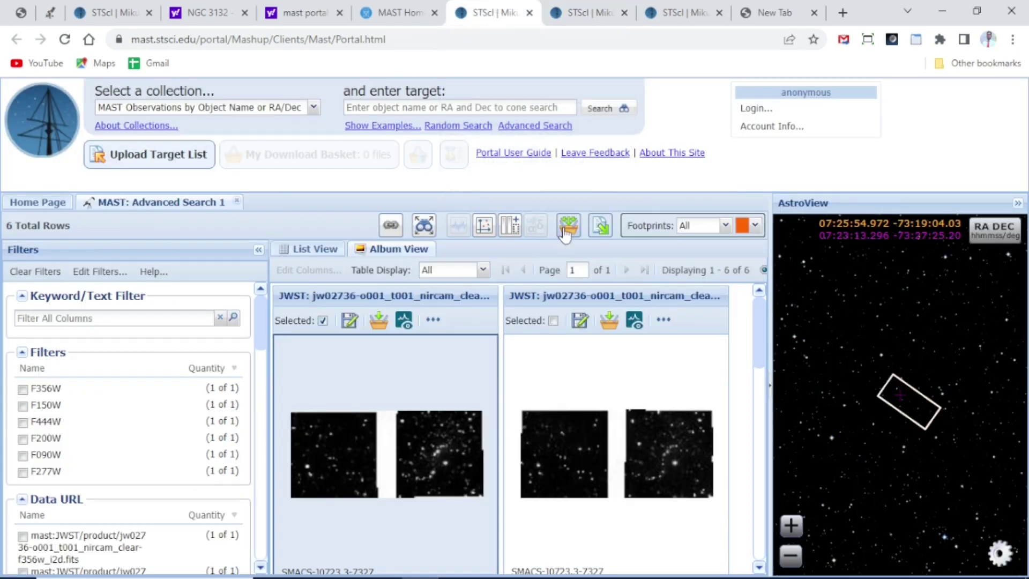
click(378, 320)
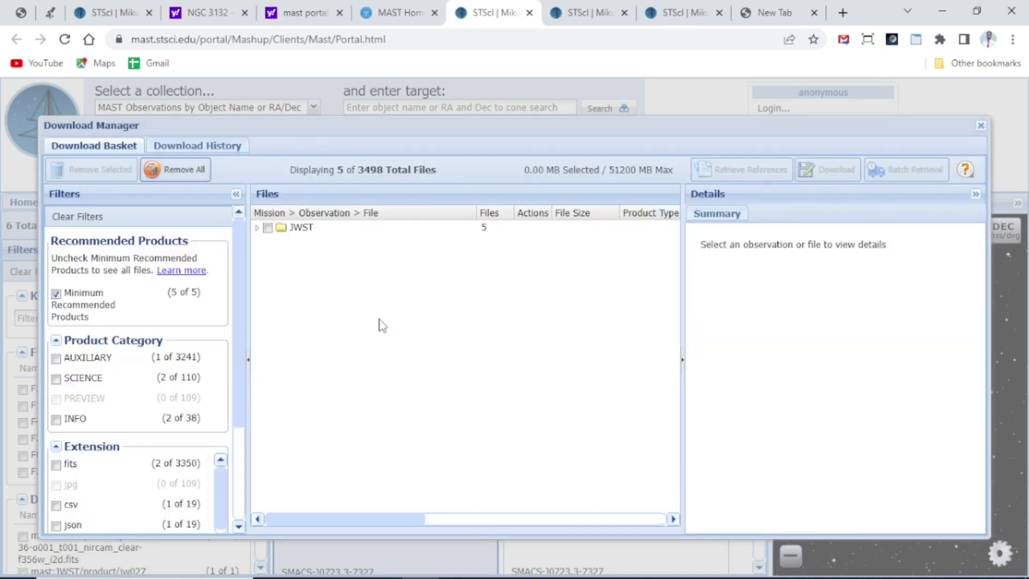
click(55, 465)
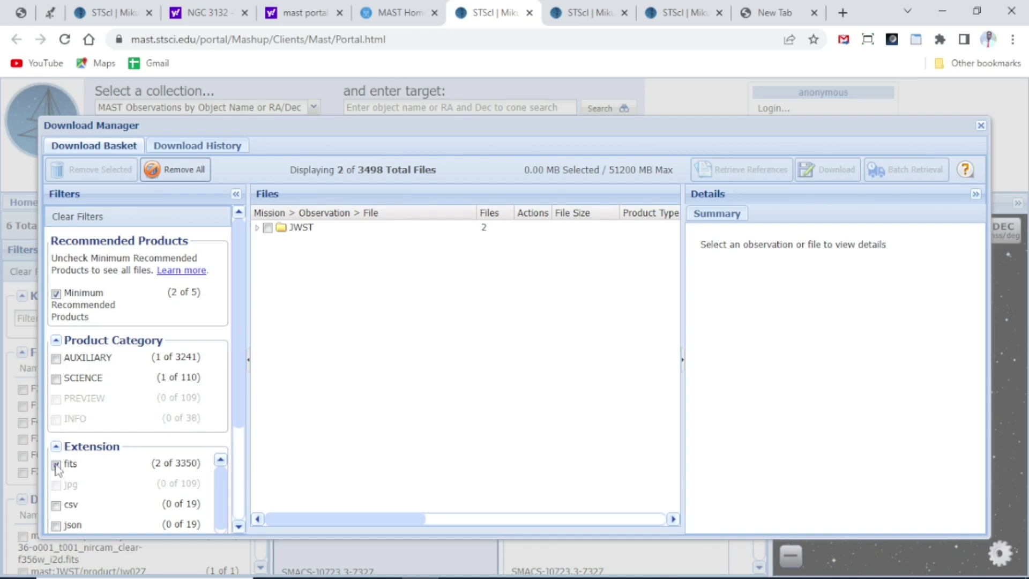
click(58, 381)
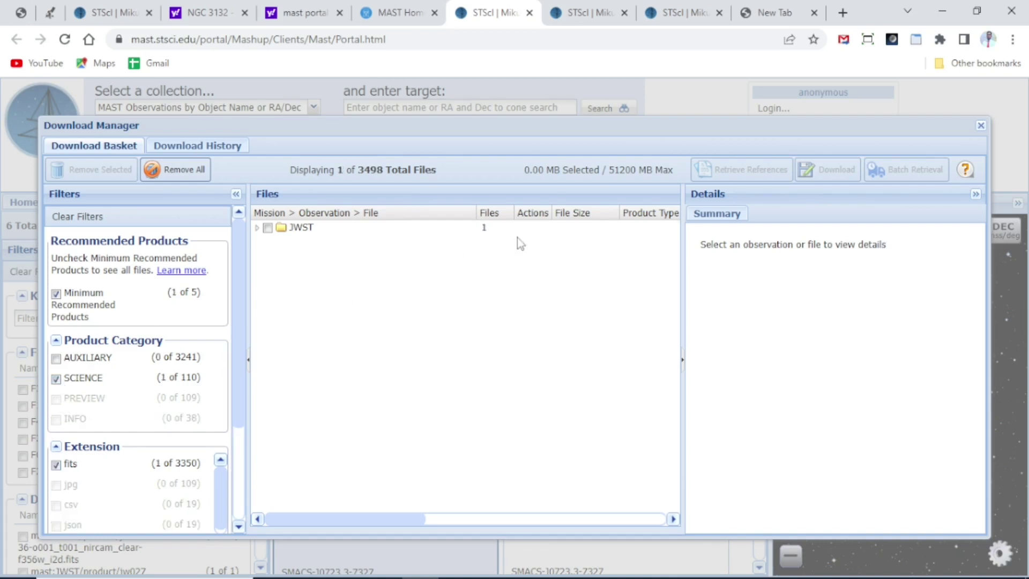
click(268, 228)
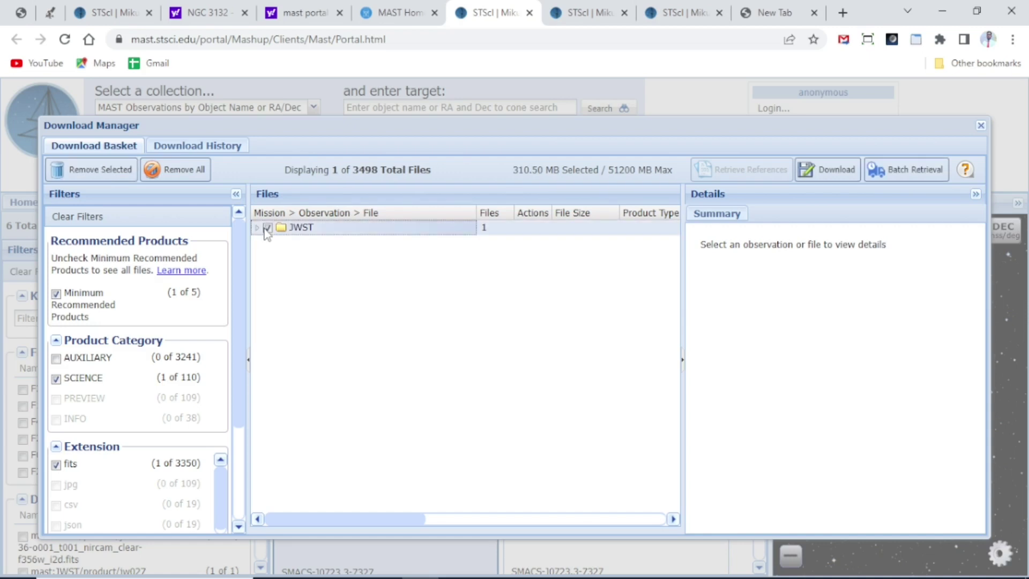
click(834, 169)
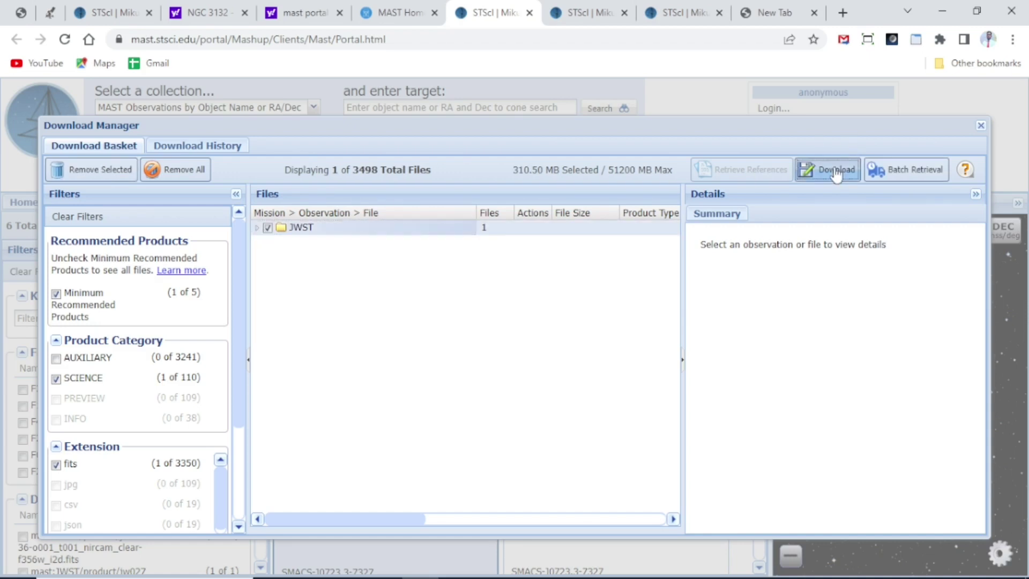